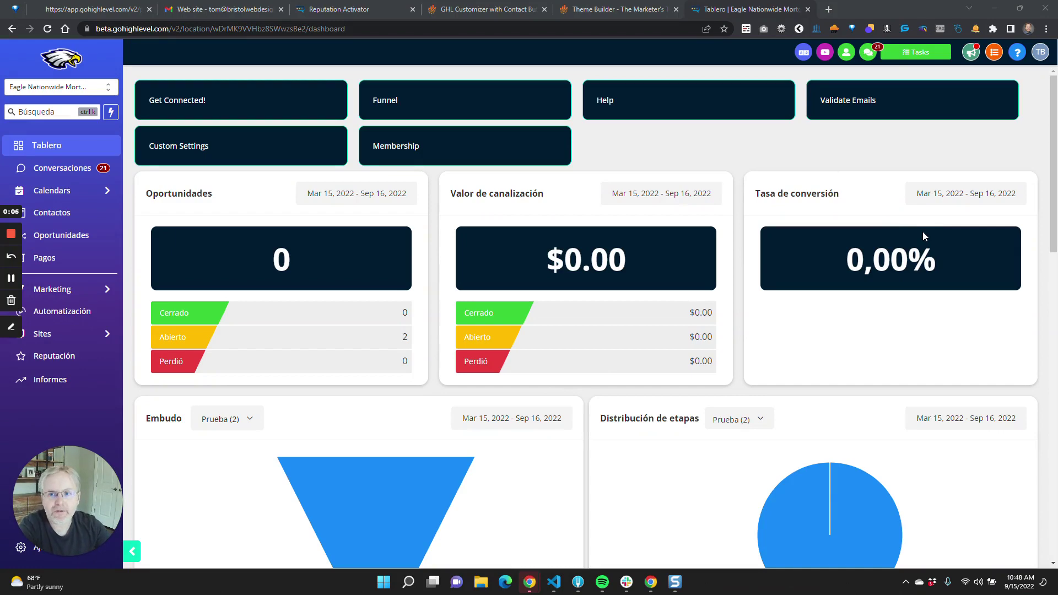
- Open the account-wide Translation settings in the GHL Customizer
click(481, 11)
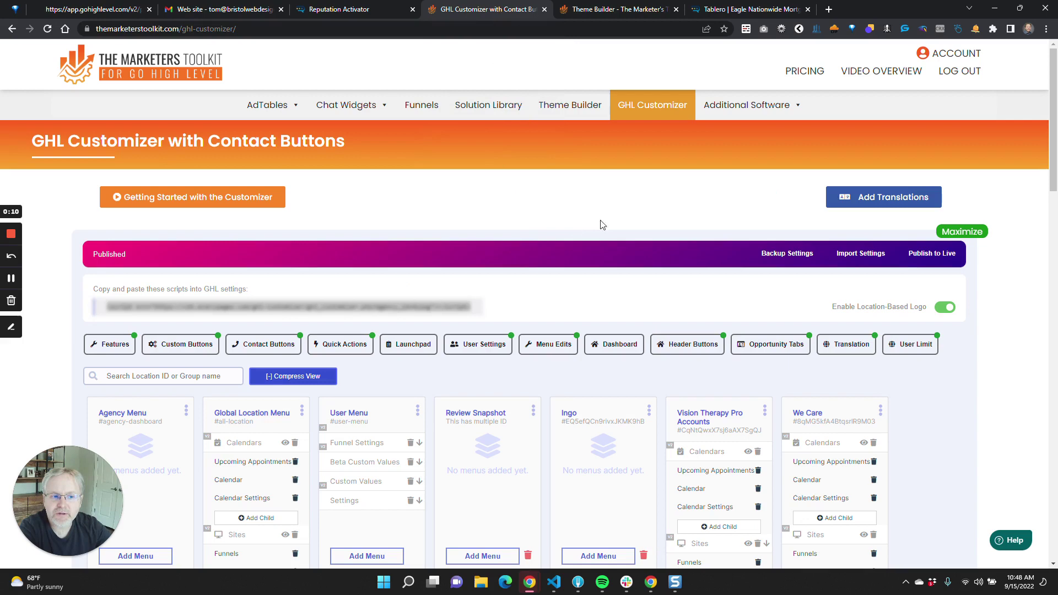
scroll(754, 254, down, 1)
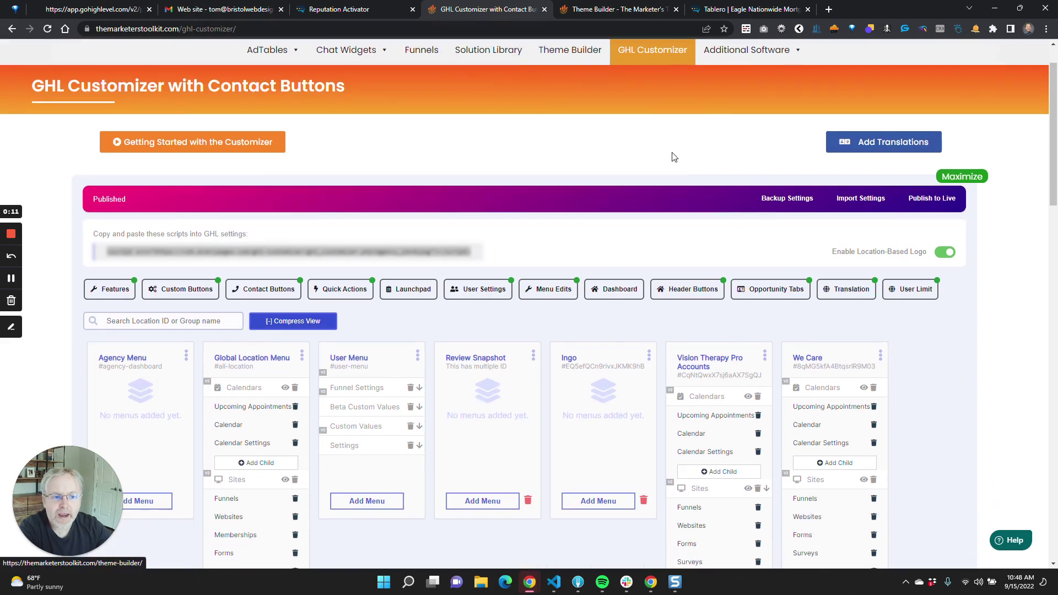
click(836, 292)
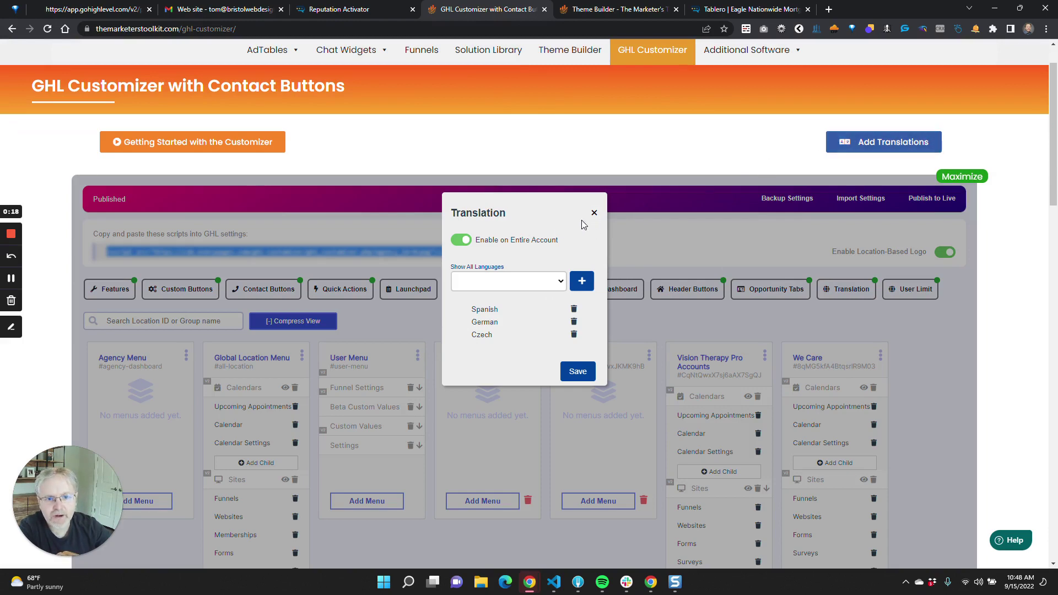
click(599, 215)
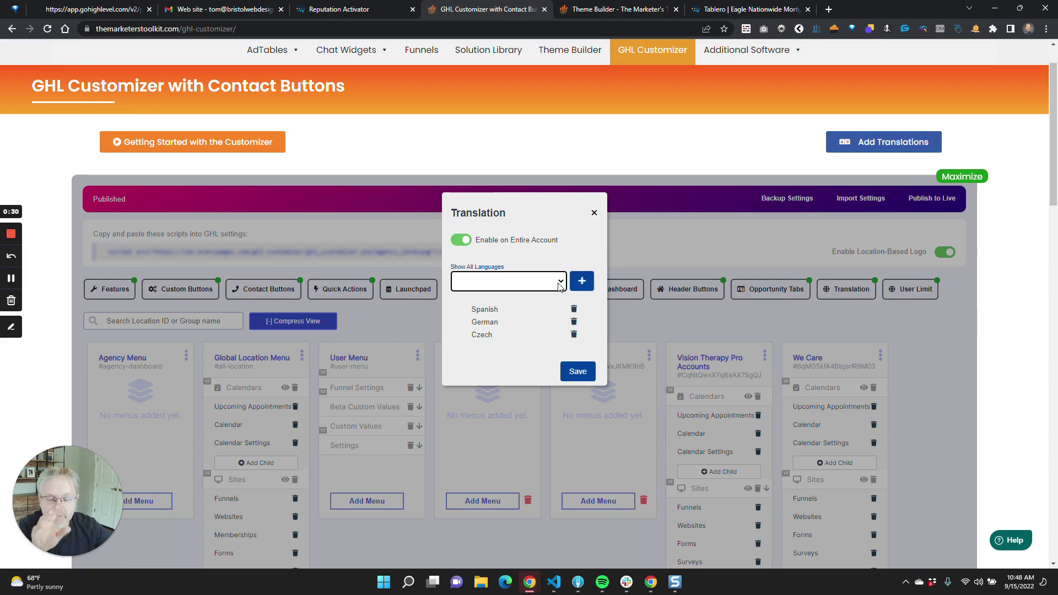
- Browse the short and full language lists, then close and reopen the Translation dialog
click(514, 282)
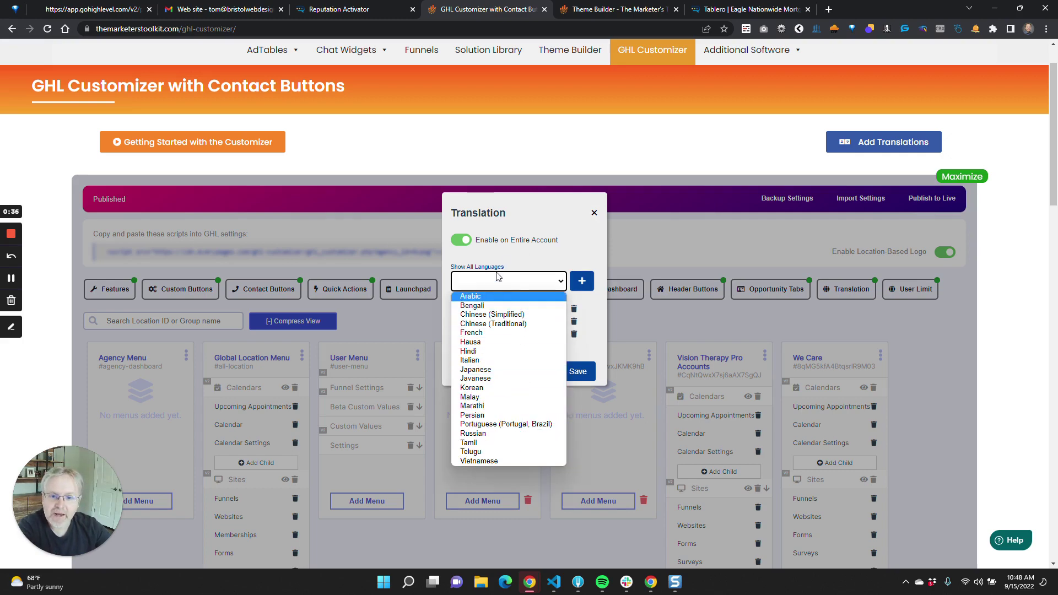
click(532, 267)
click(494, 268)
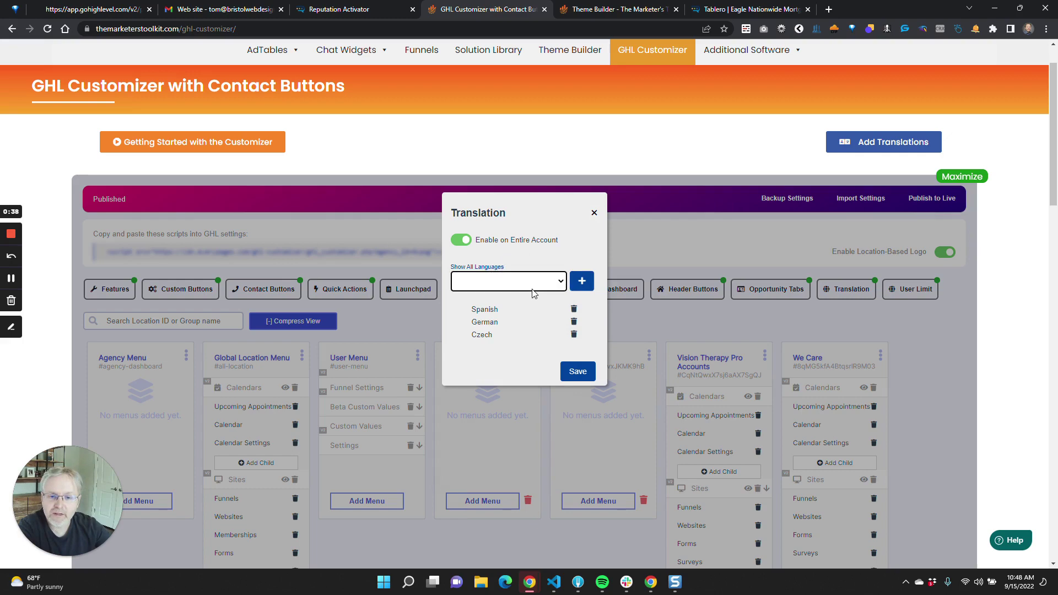
click(500, 280)
scroll(522, 351, down, 10)
scroll(521, 347, up, 10)
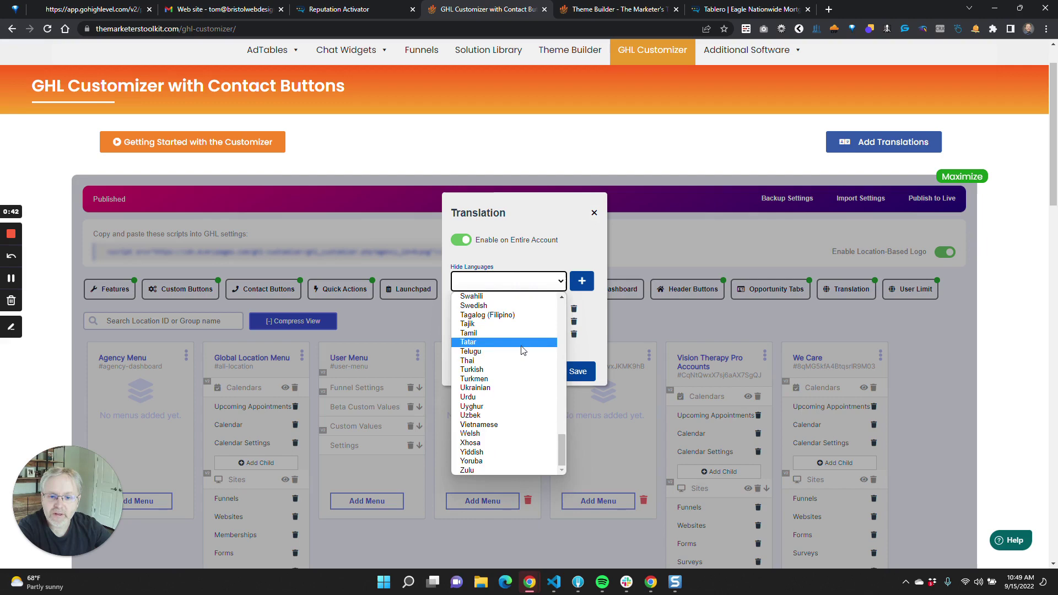
click(484, 268)
click(483, 268)
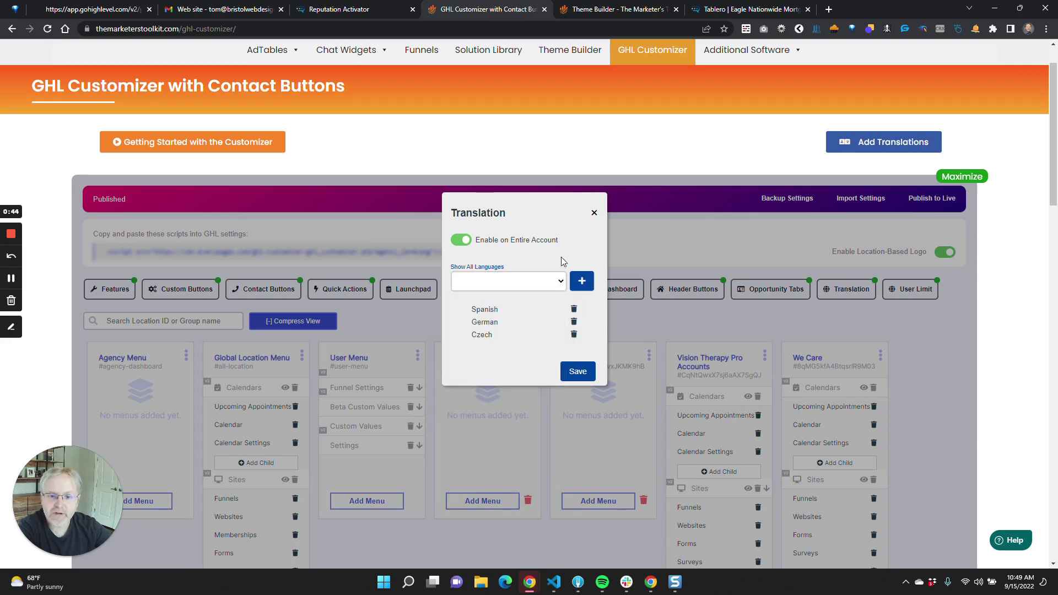
click(550, 281)
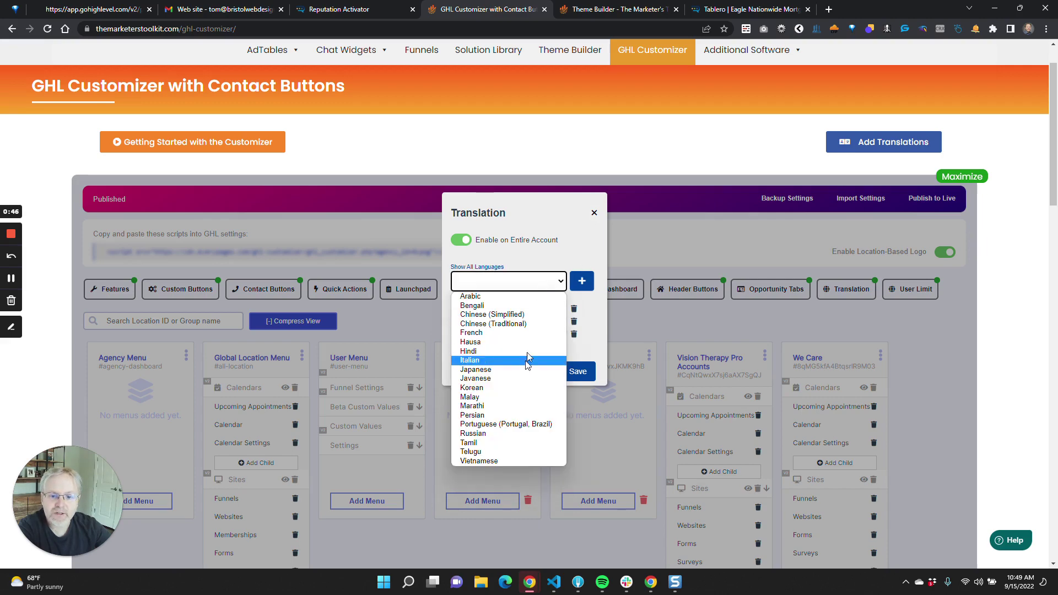
click(551, 282)
click(595, 214)
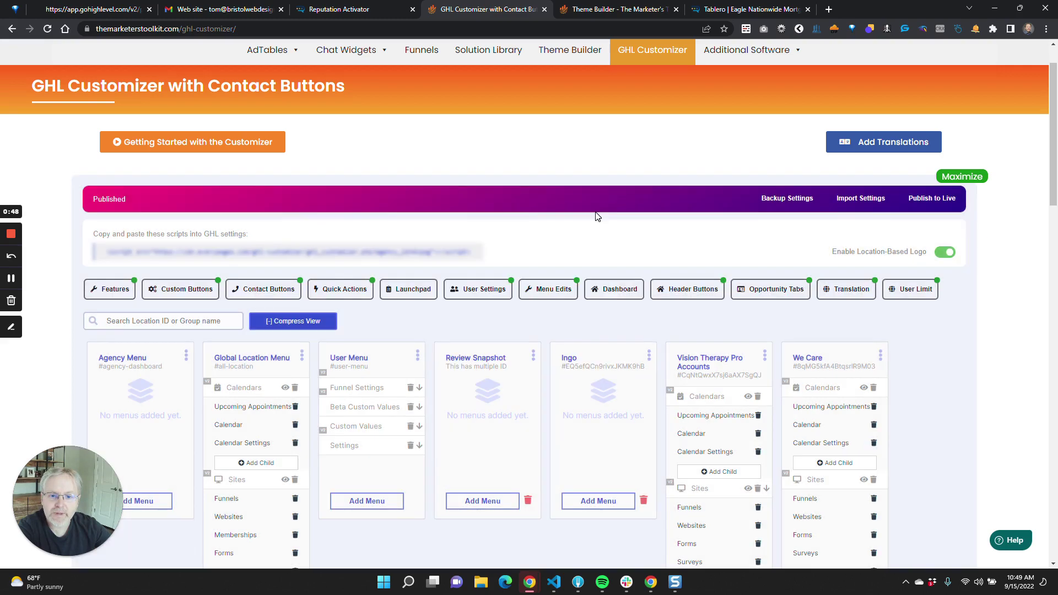
click(845, 291)
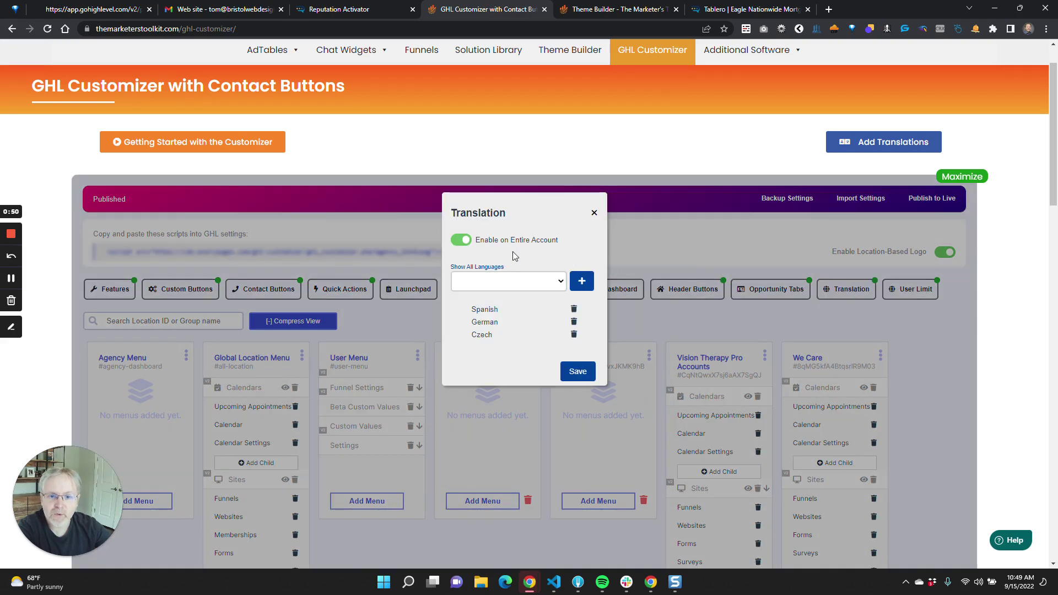
- Switch on 'Enable to add translation' for the Vision Therapy Pro Accounts location
click(594, 214)
click(765, 356)
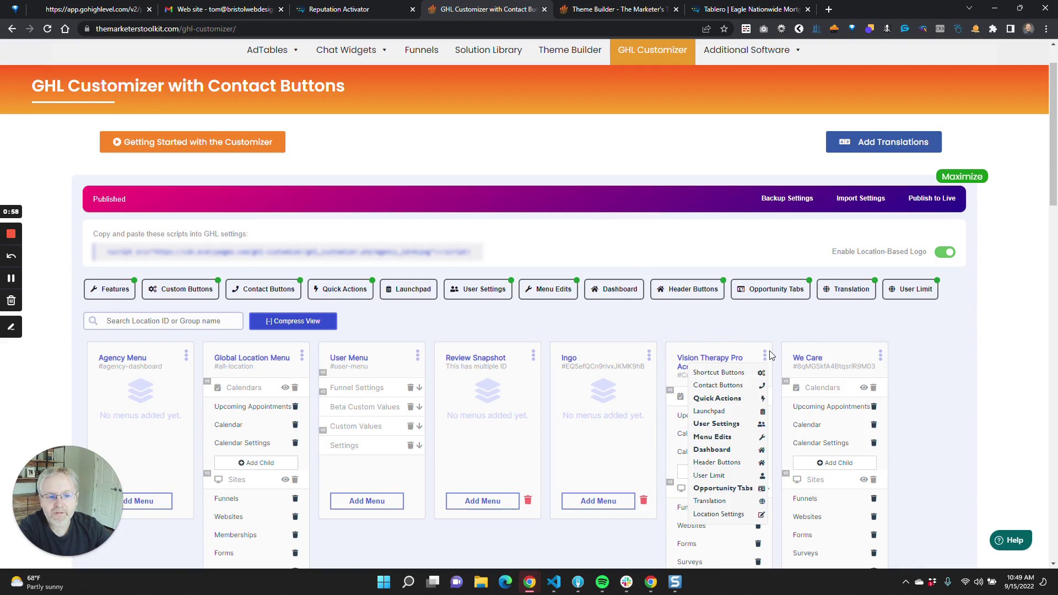
click(754, 514)
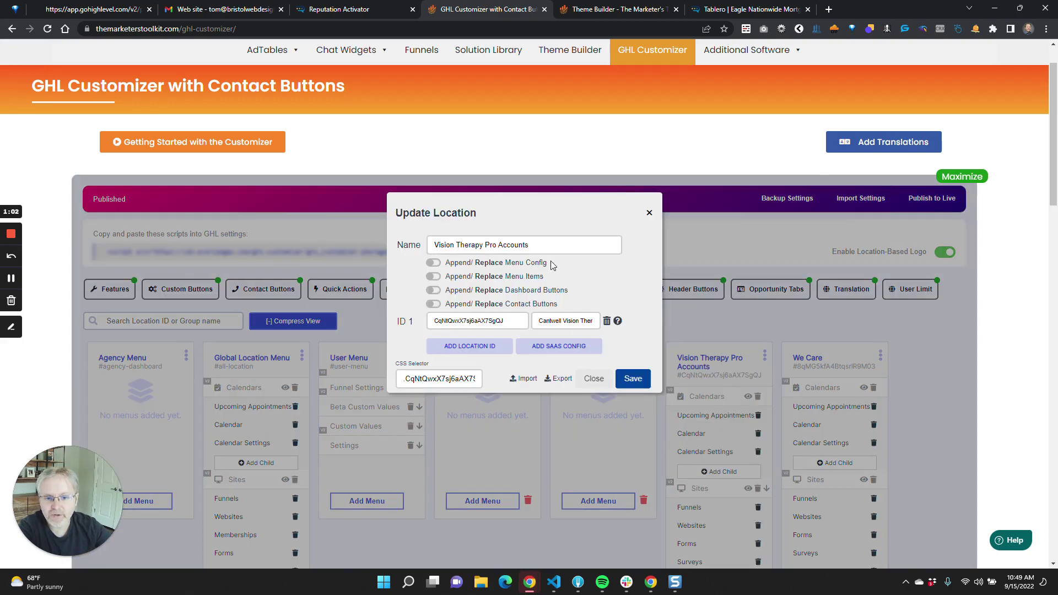
click(594, 378)
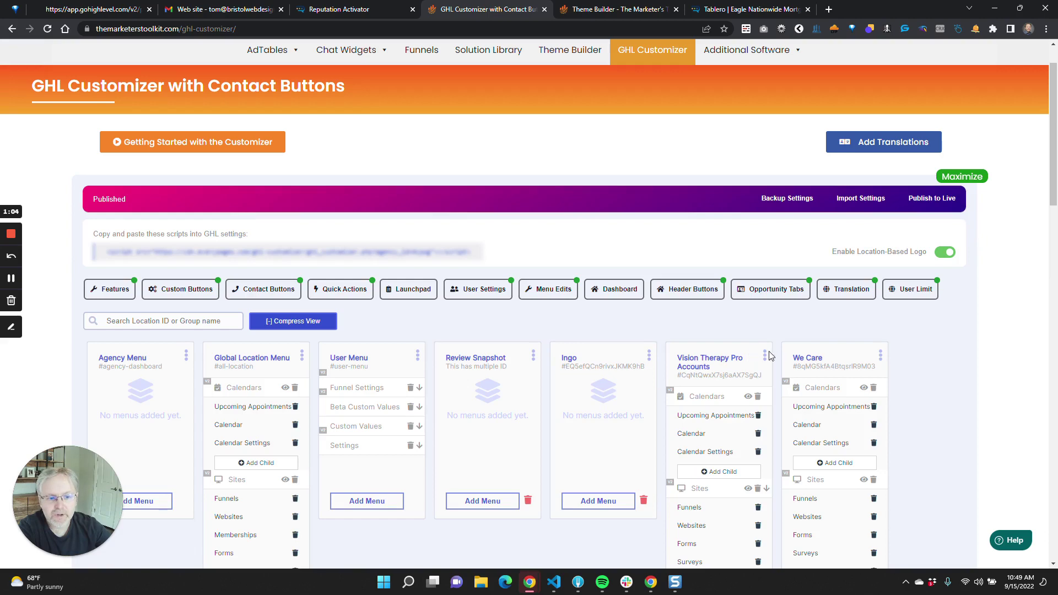
click(765, 355)
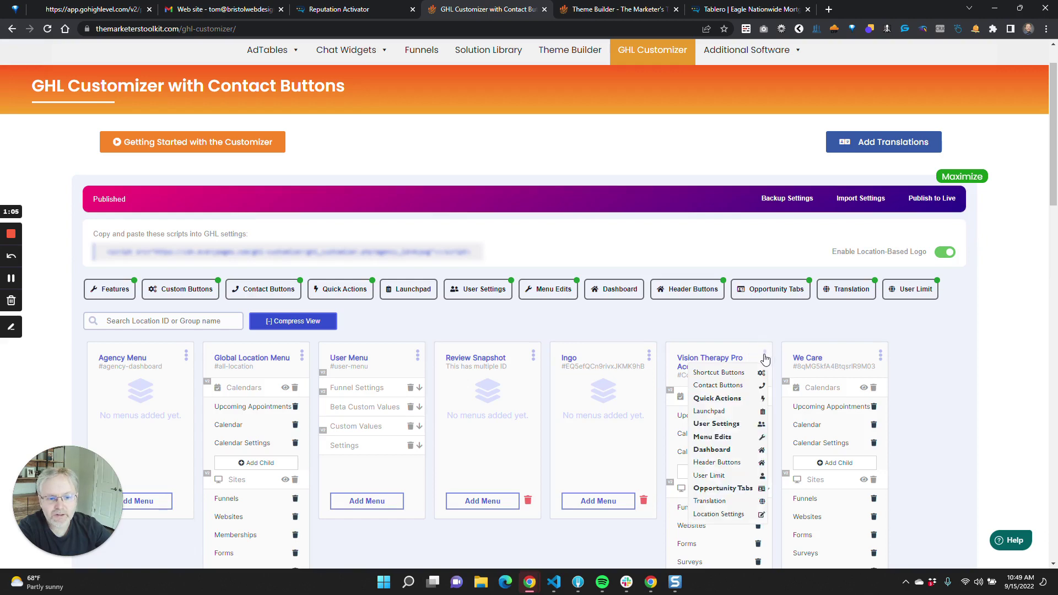
click(711, 500)
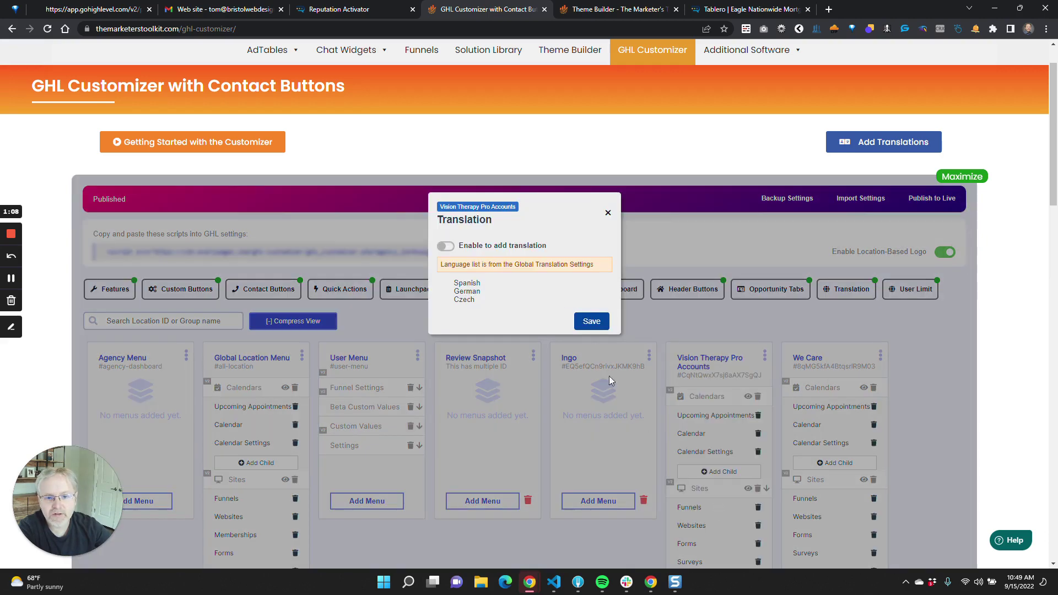
click(446, 247)
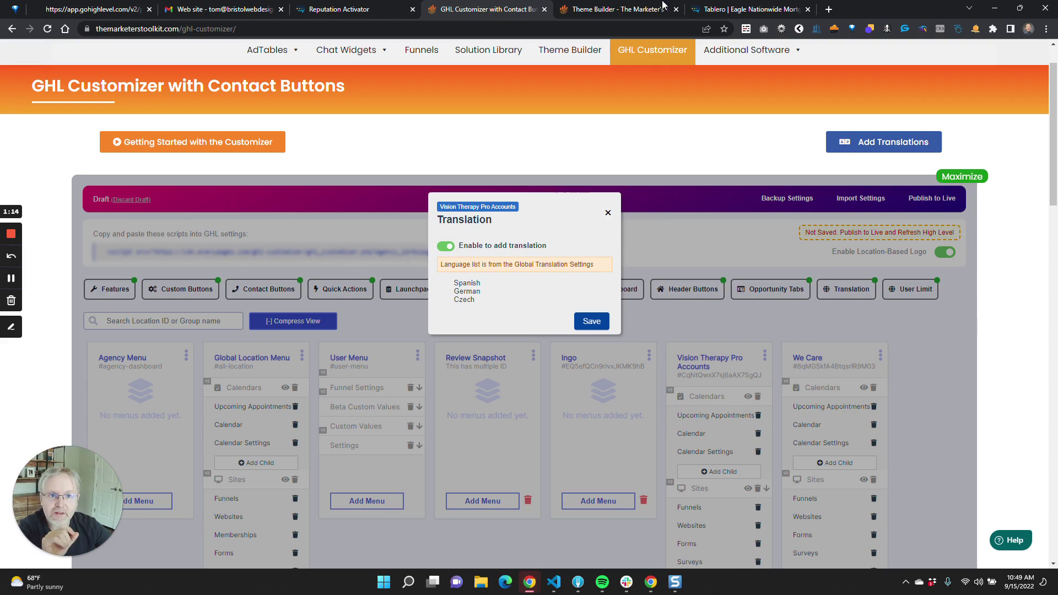
click(727, 8)
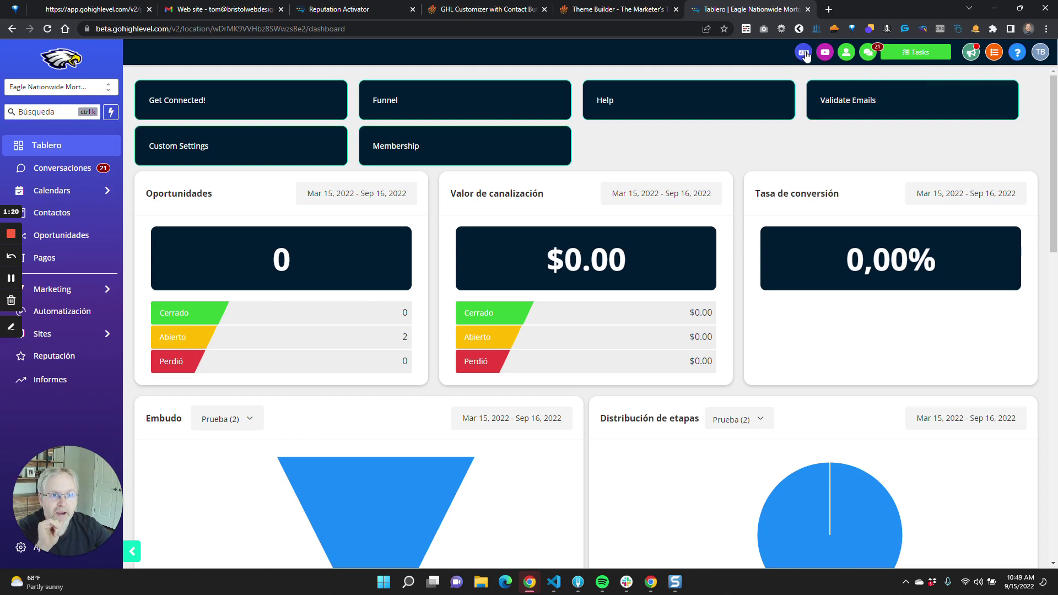
click(804, 54)
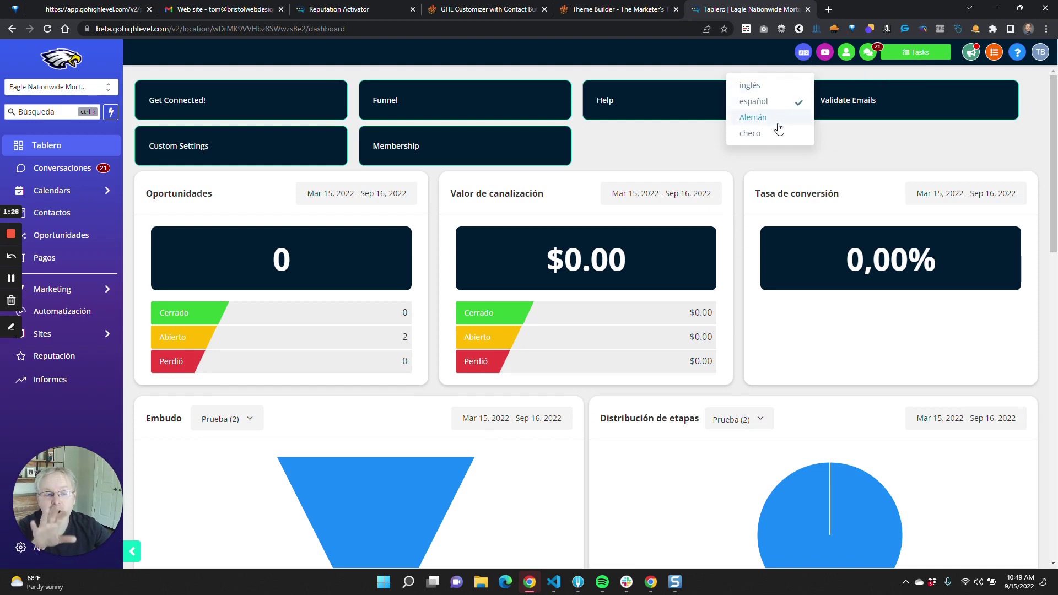
click(726, 203)
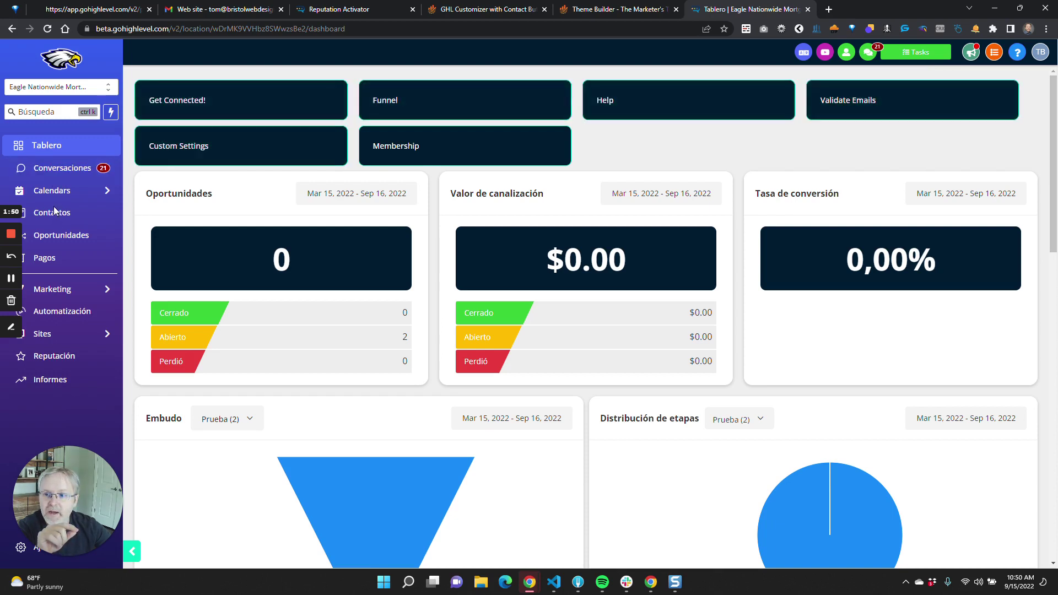
mouse_move(52, 190)
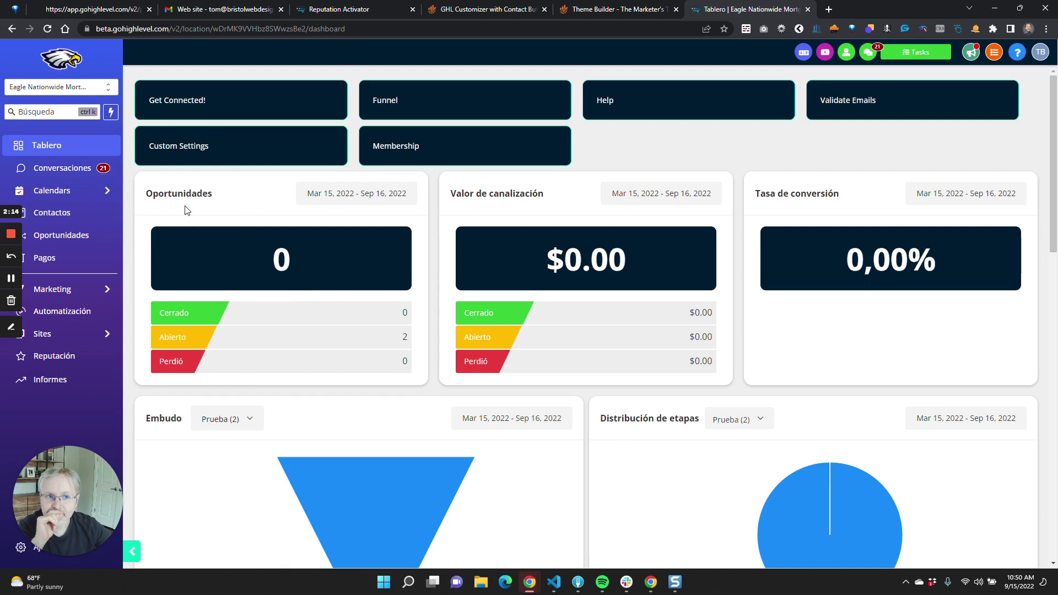
click(804, 52)
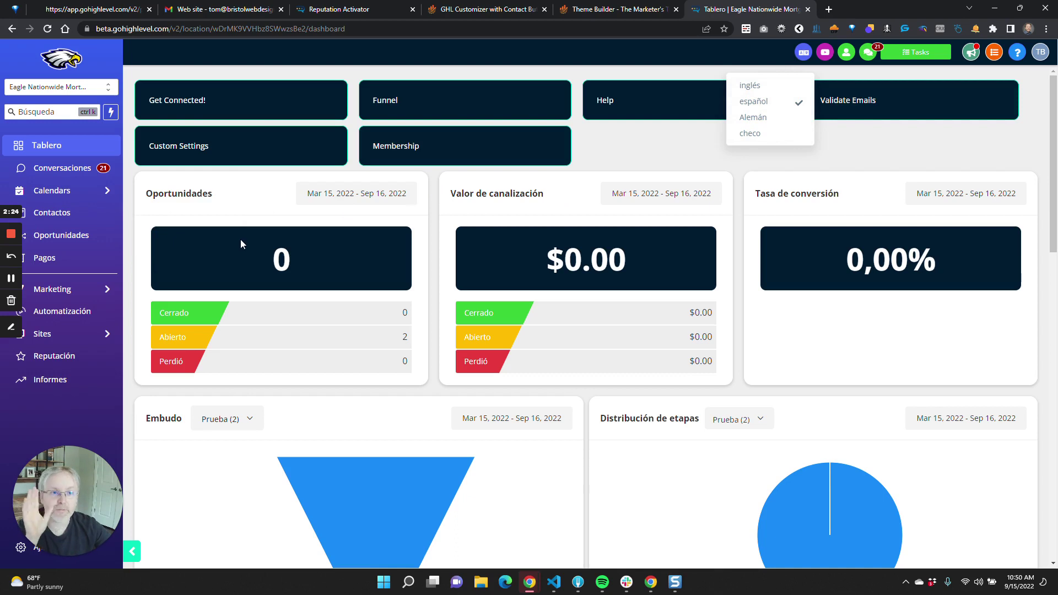
click(683, 158)
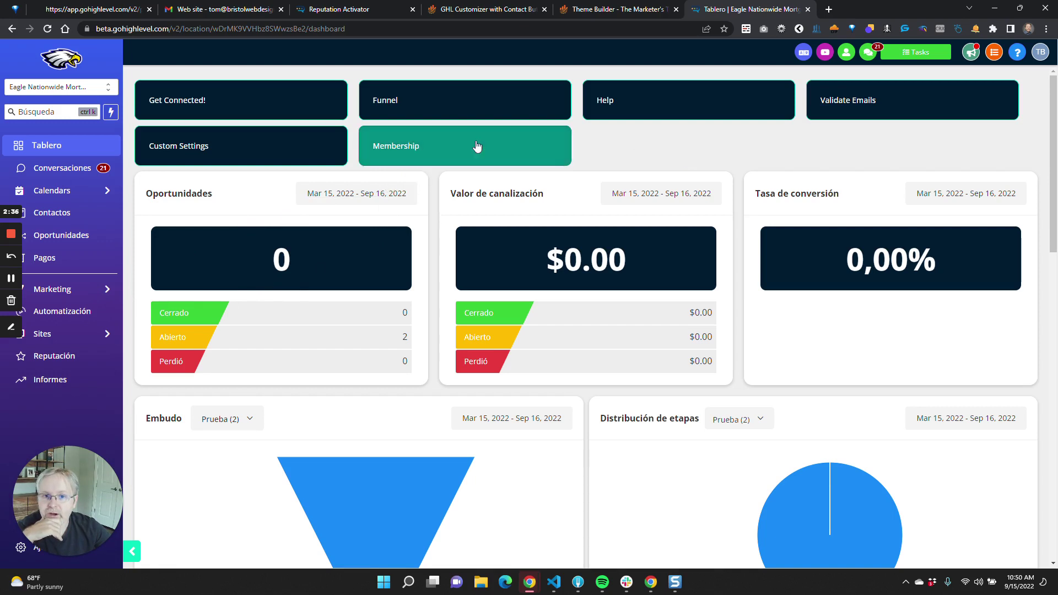
- View the Funnel shortcut popup, dismiss the Ayuda window, and reveal the Sites flyout
click(479, 100)
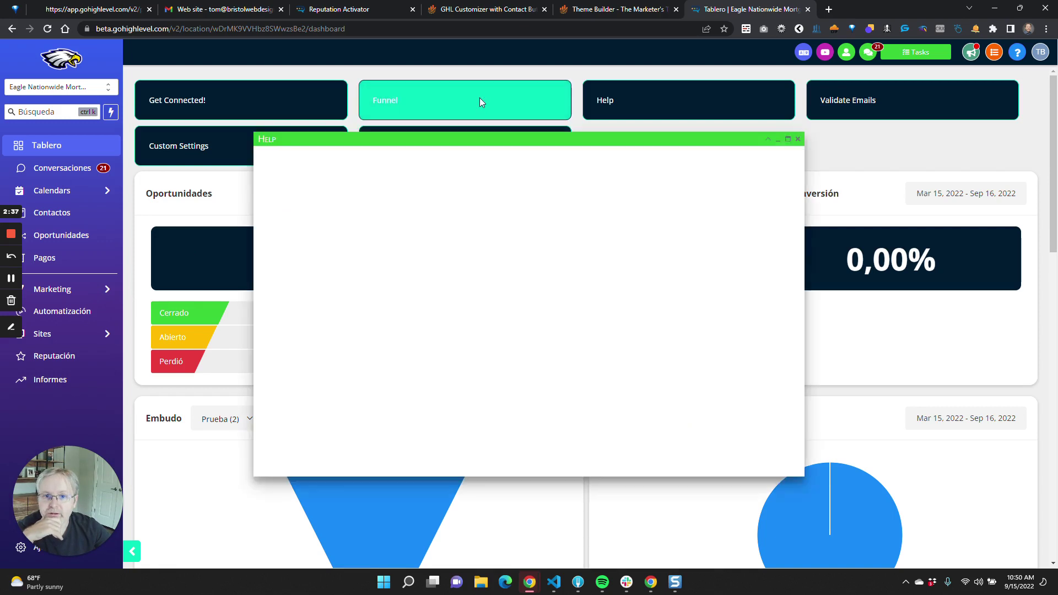
click(798, 139)
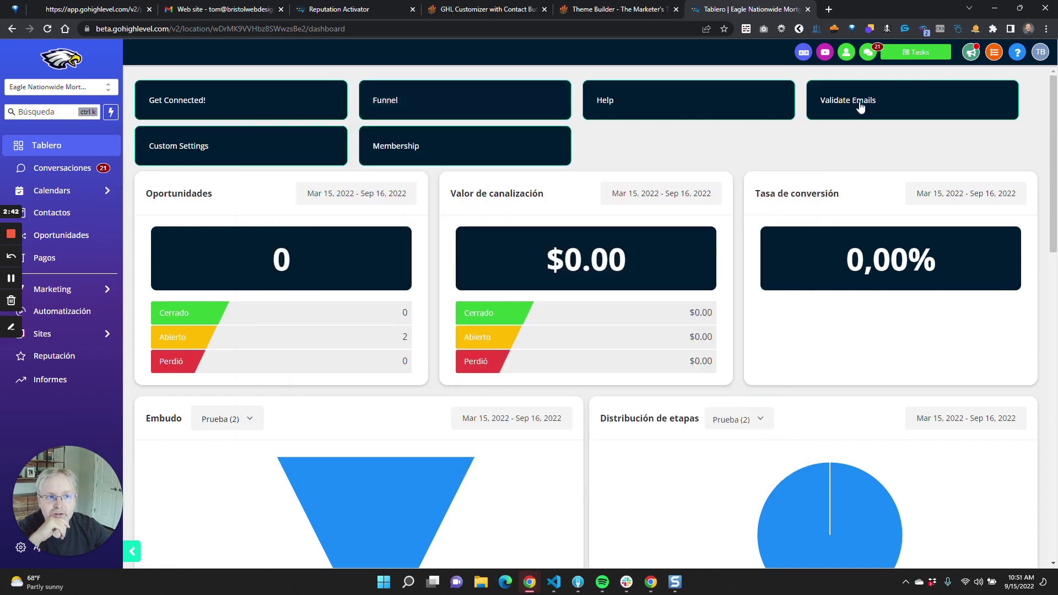
mouse_move(112, 192)
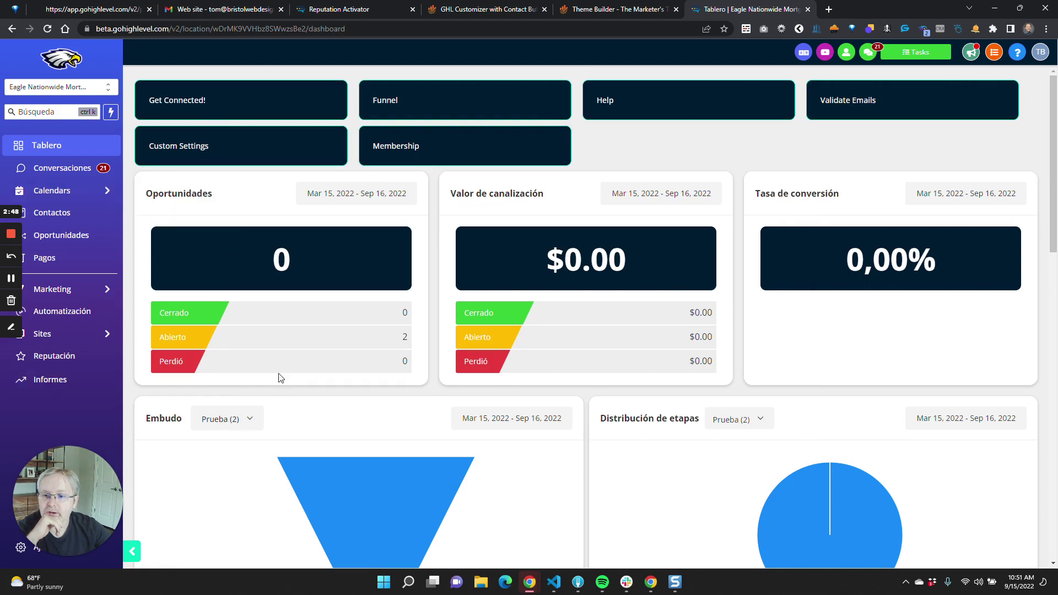
double_click(908, 11)
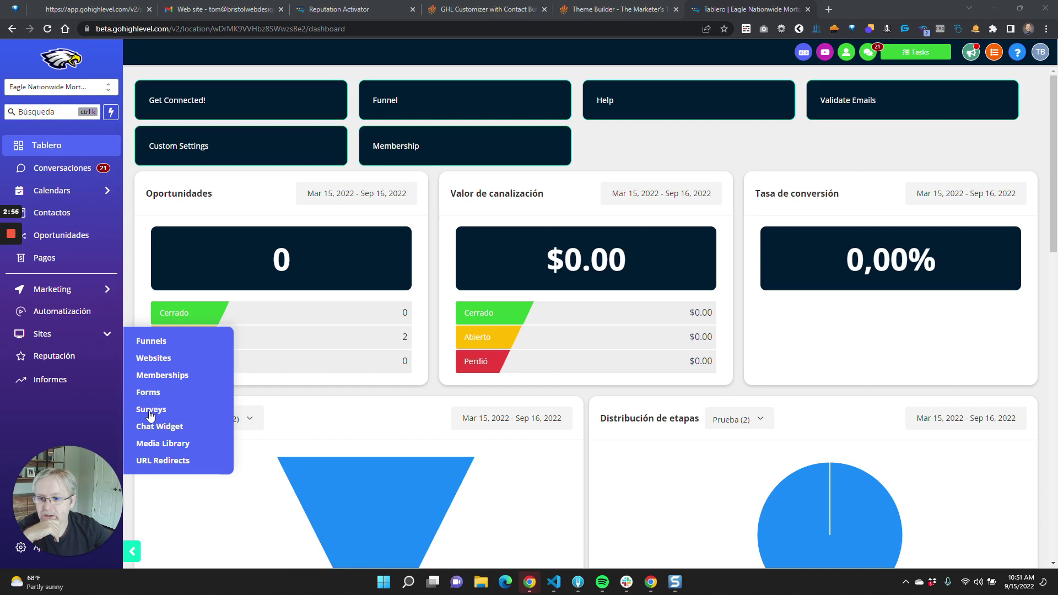
- Open the 'Demostración de guiones de ventas' funnel, edit its step in a new tab, then close the editor
click(157, 340)
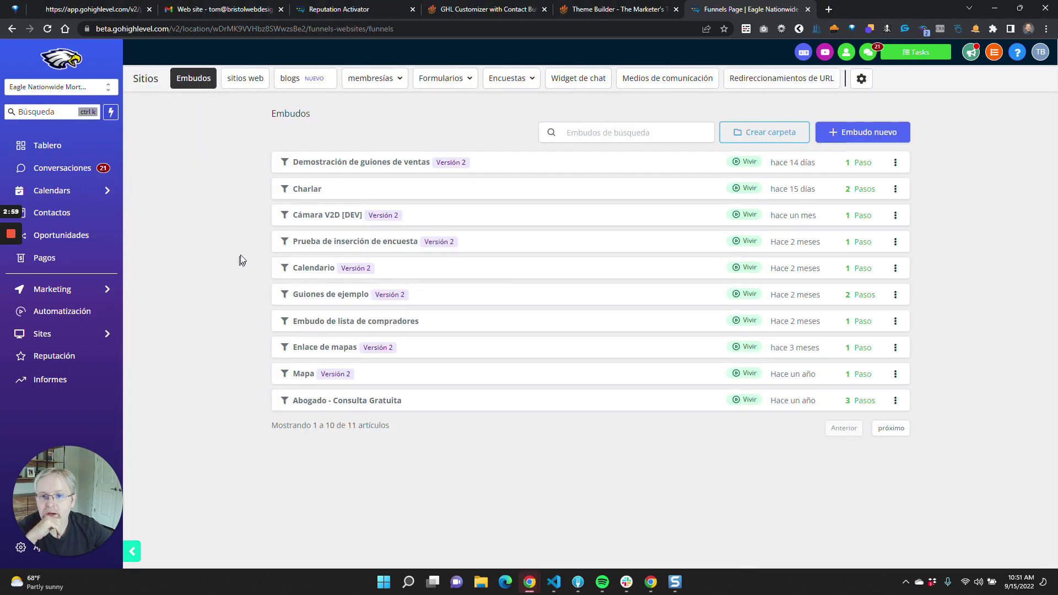
click(327, 162)
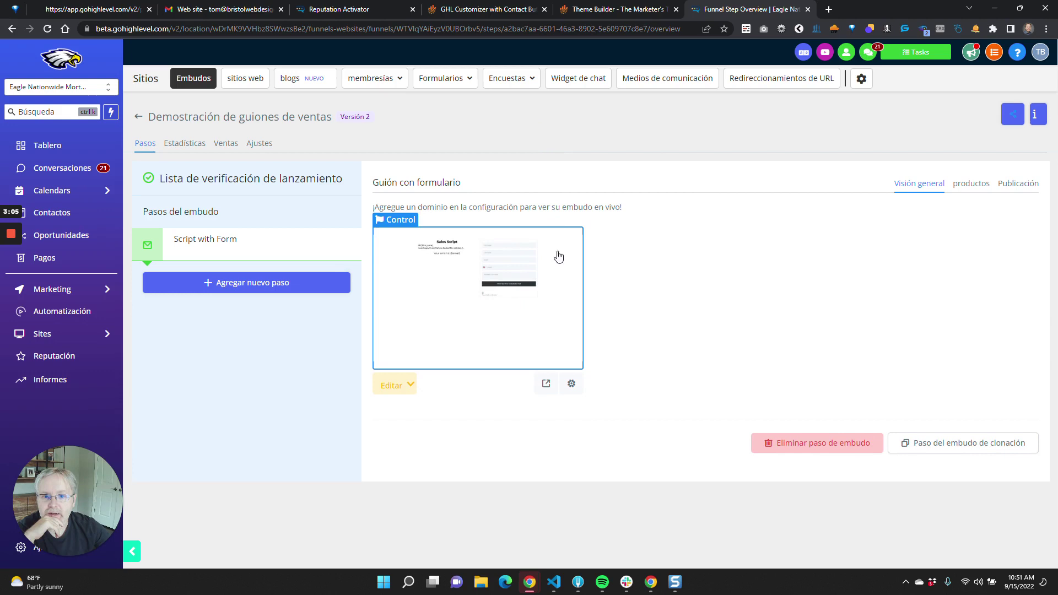
click(408, 385)
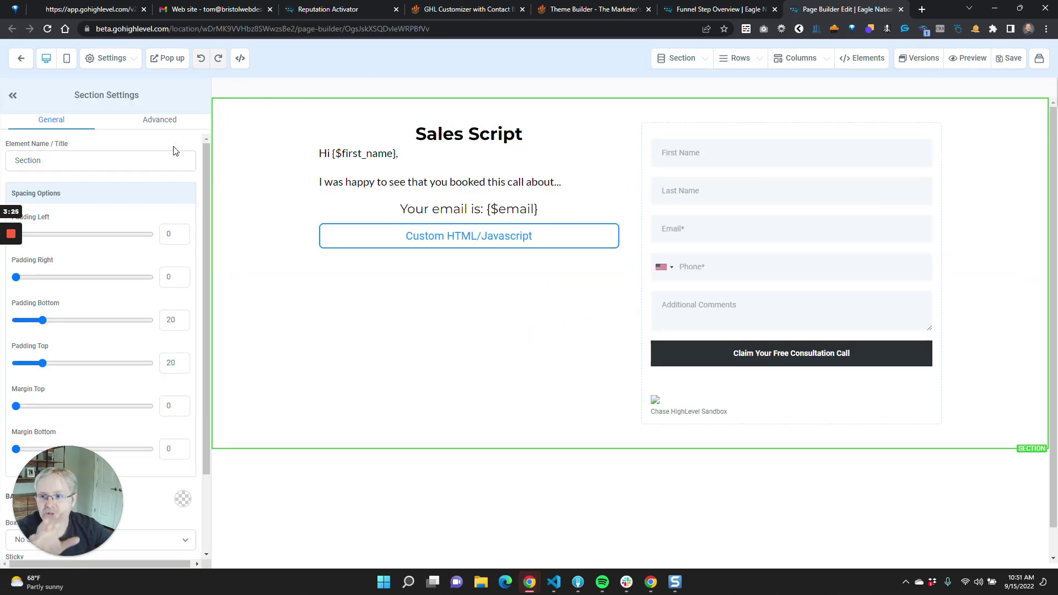
click(901, 9)
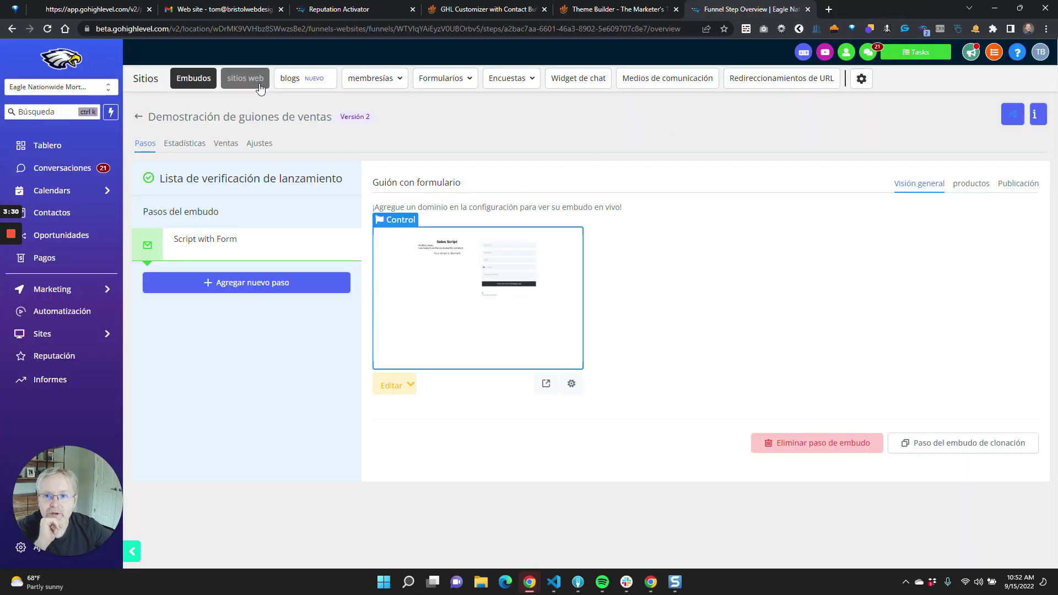
- Switch the interface language to English and open Memberships > Offers
mouse_move(457, 84)
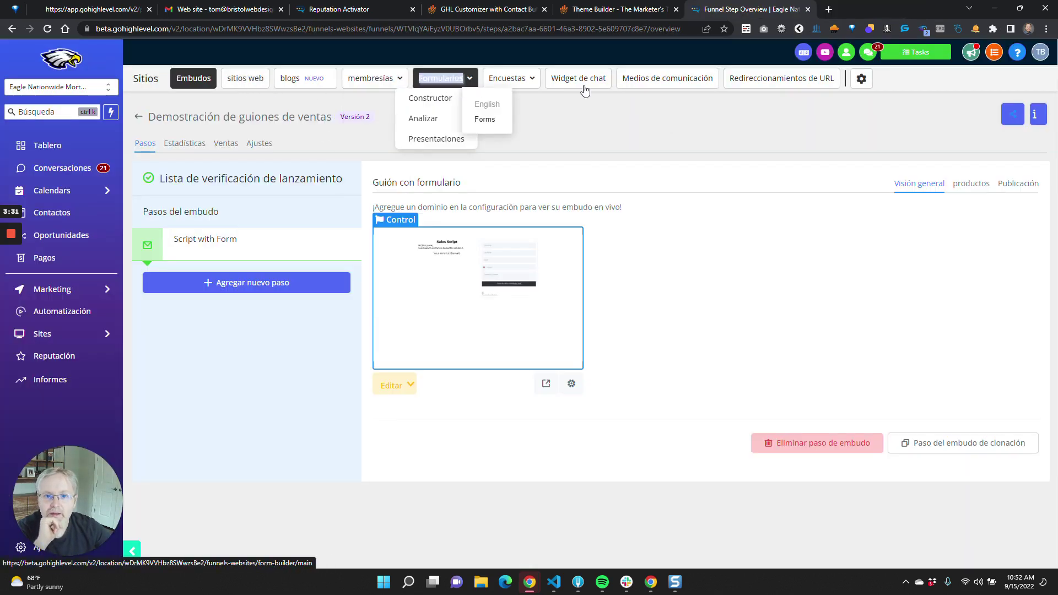
click(803, 51)
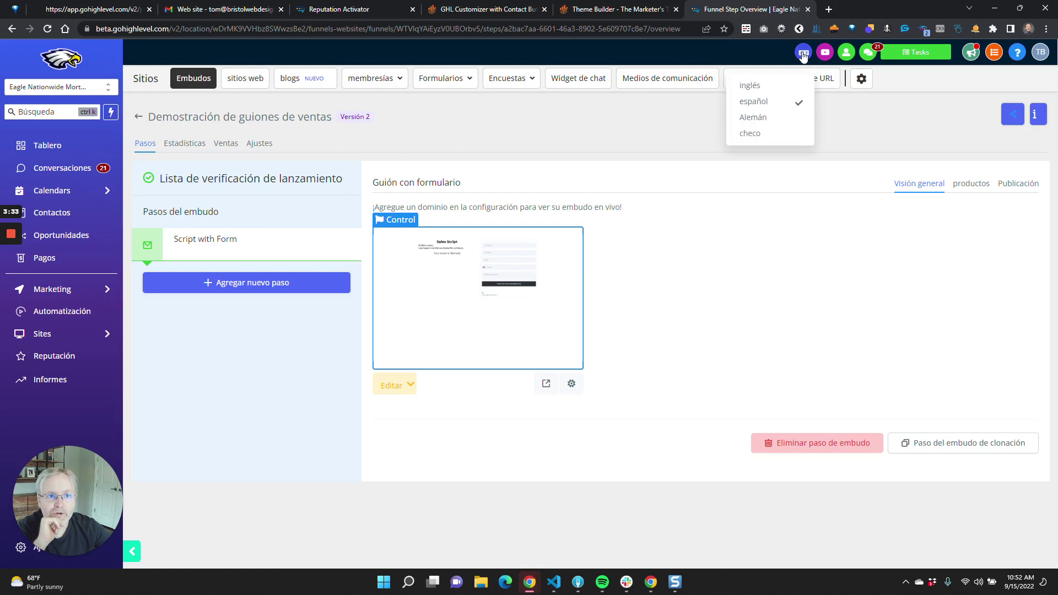
click(782, 87)
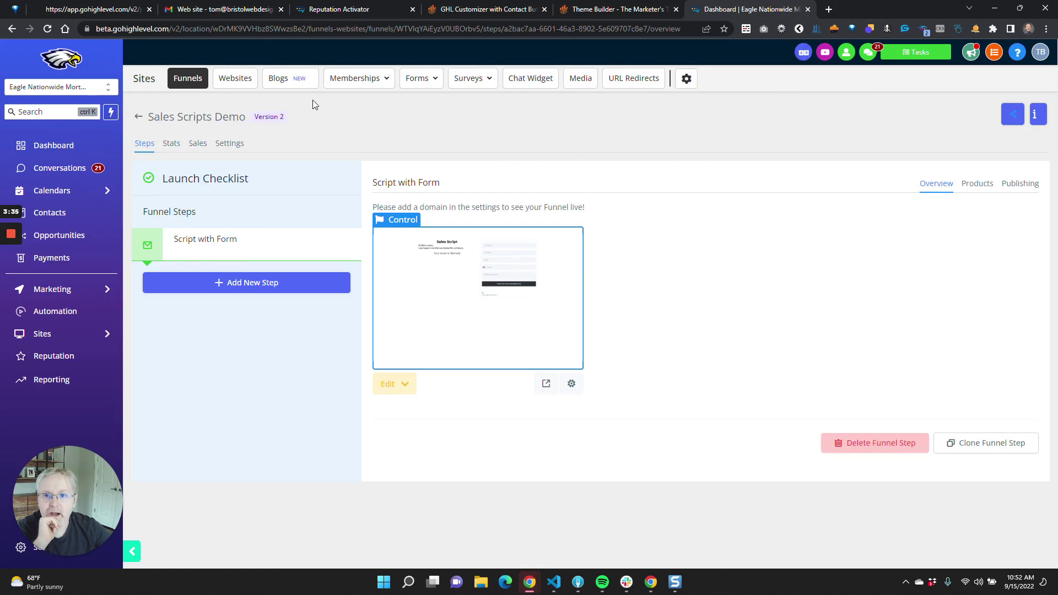
mouse_move(358, 80)
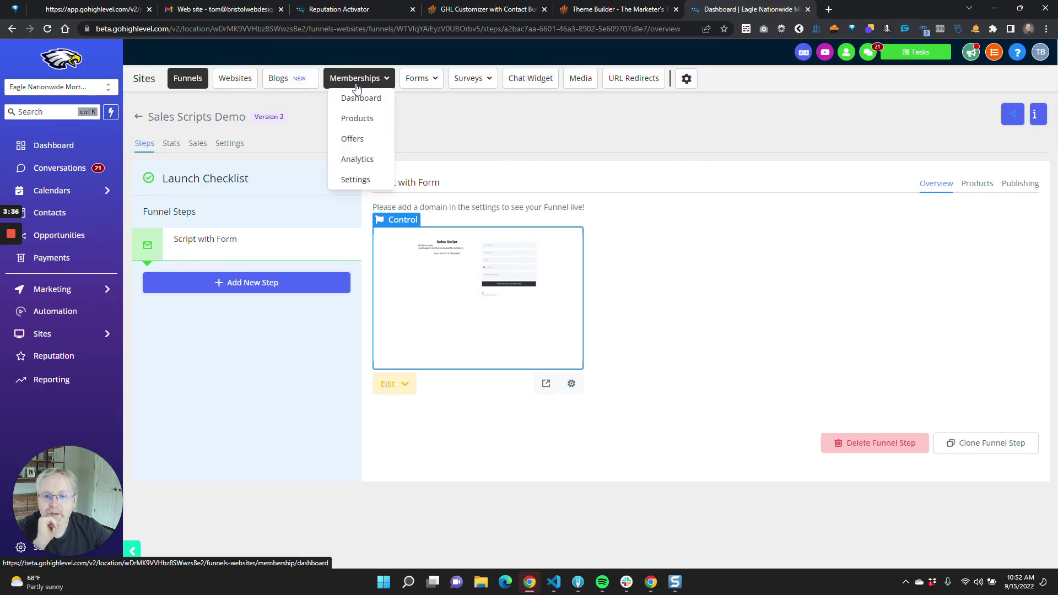
click(362, 139)
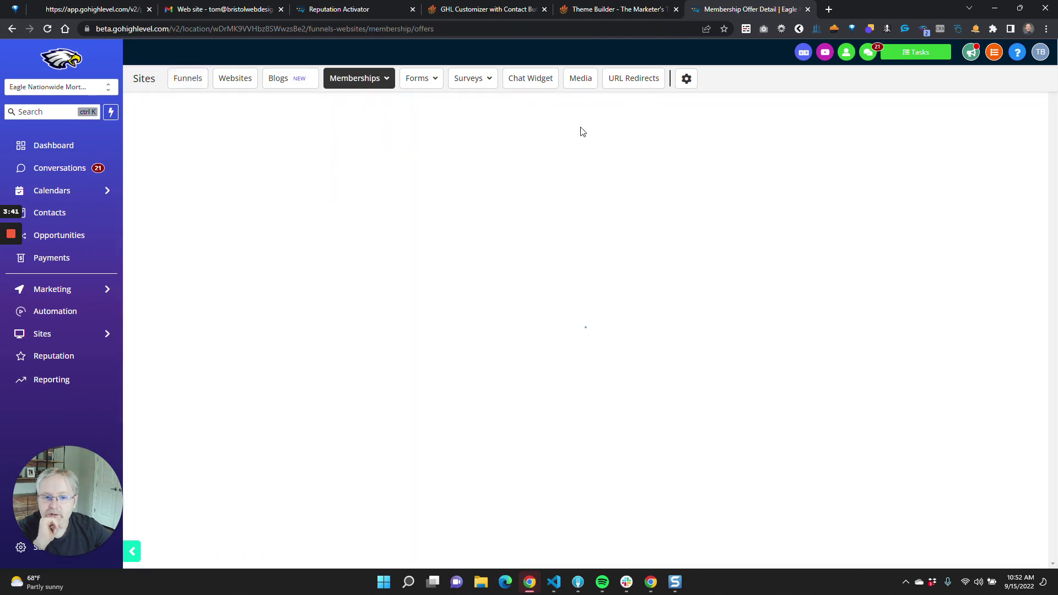
- Inspect the embedded membership iframe in developer tools, then close them
right_click(552, 102)
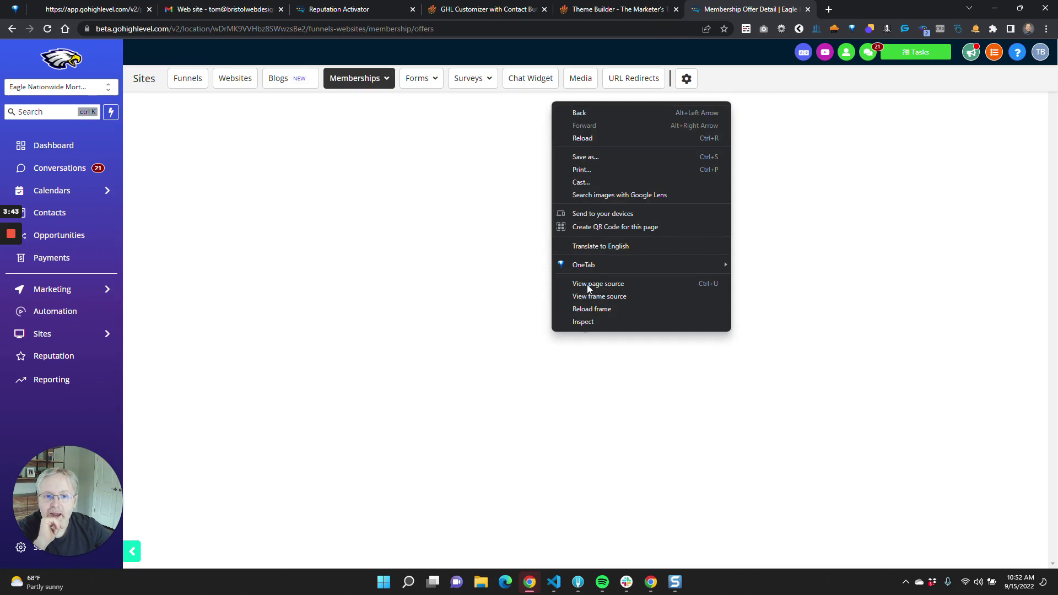
click(588, 325)
drag(519, 80, 651, 89)
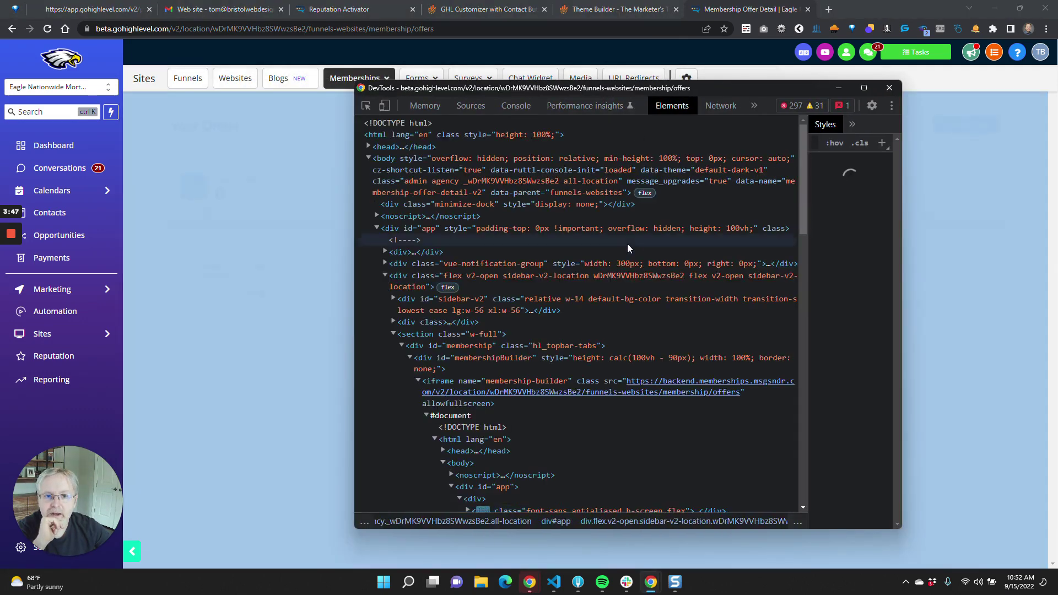
click(465, 380)
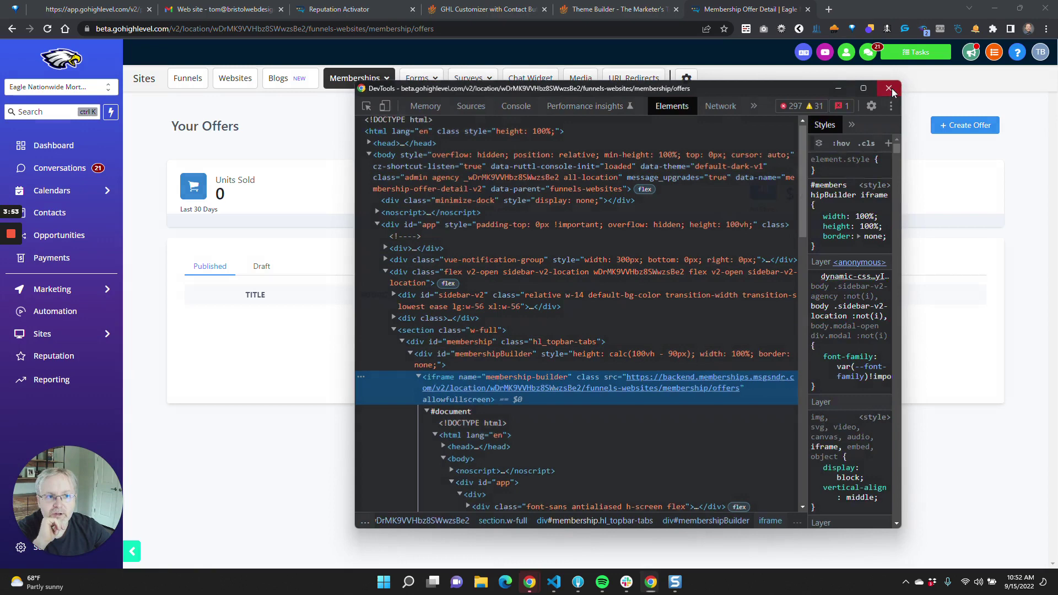
click(888, 88)
- Switch the interface to Spanish and then back to English
click(804, 52)
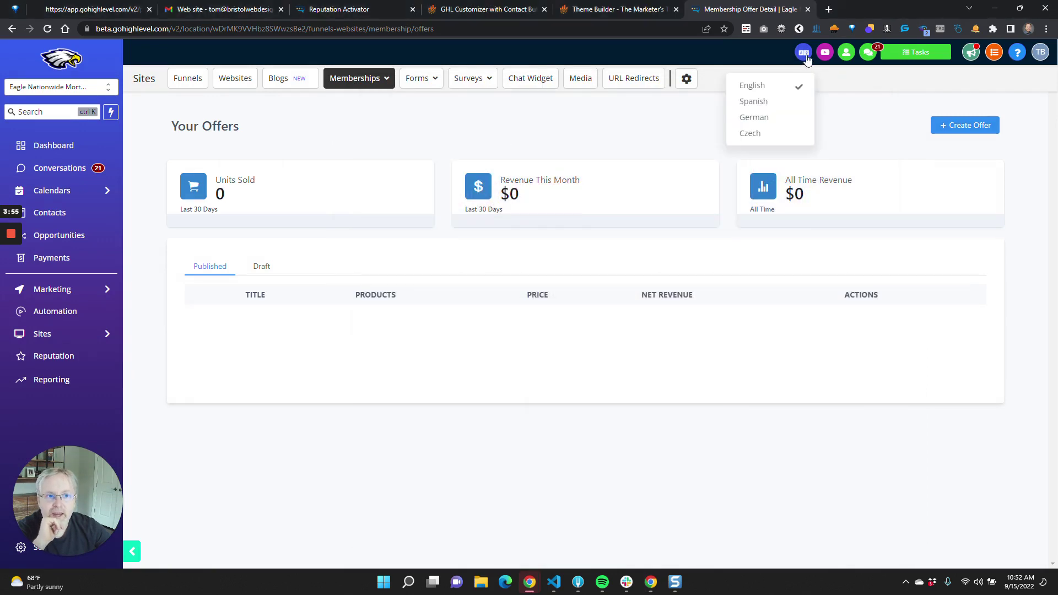
click(790, 103)
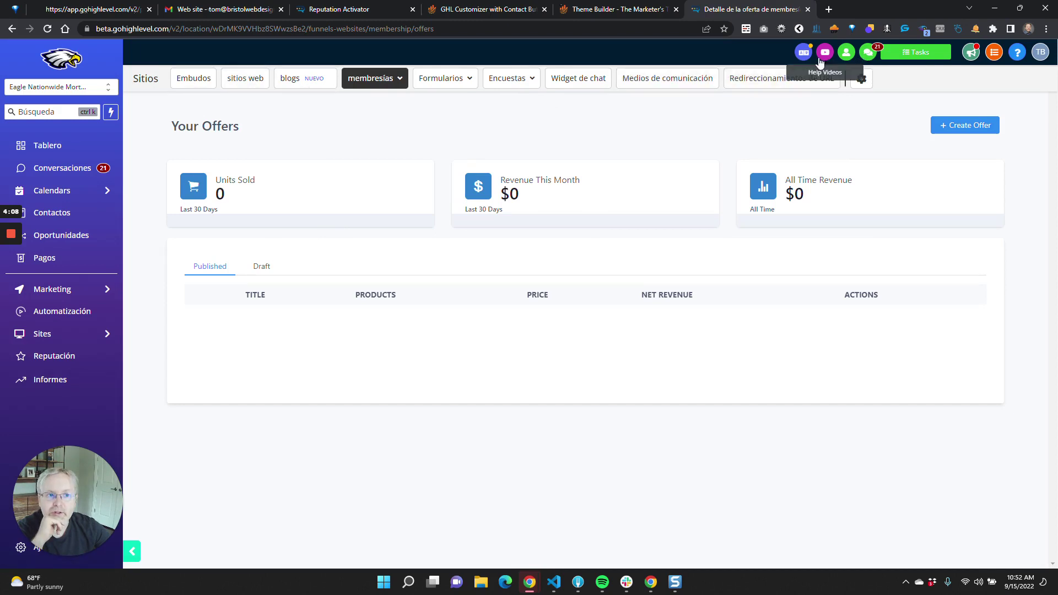
click(803, 52)
click(797, 85)
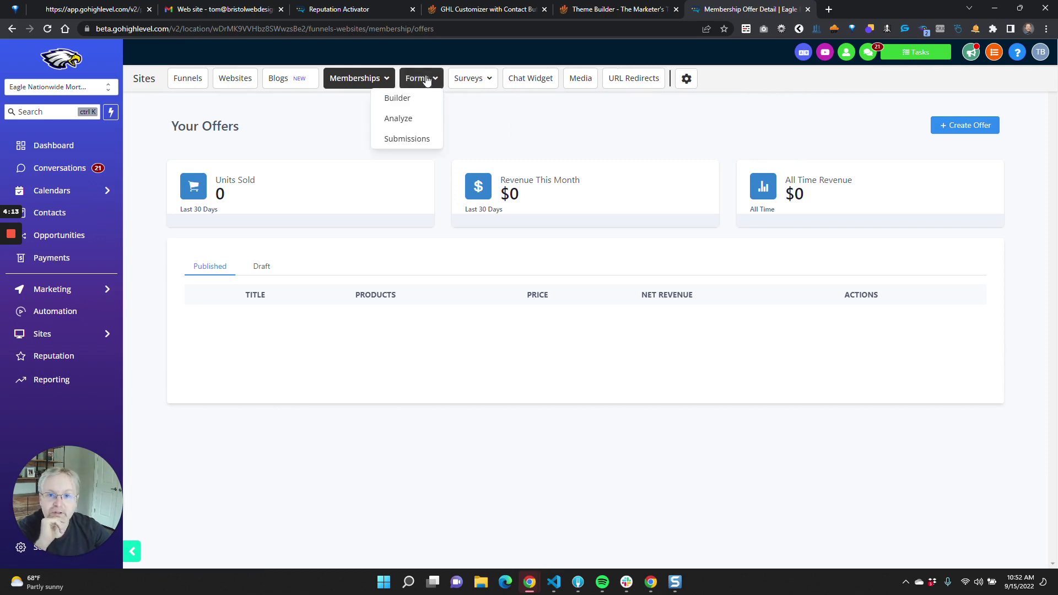
mouse_move(465, 77)
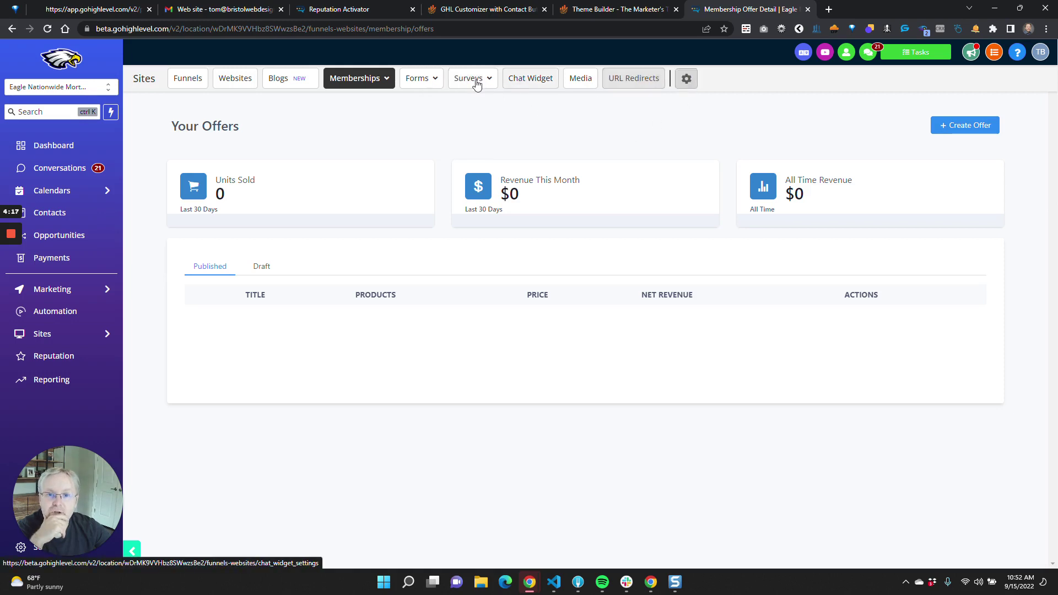
mouse_move(332, 88)
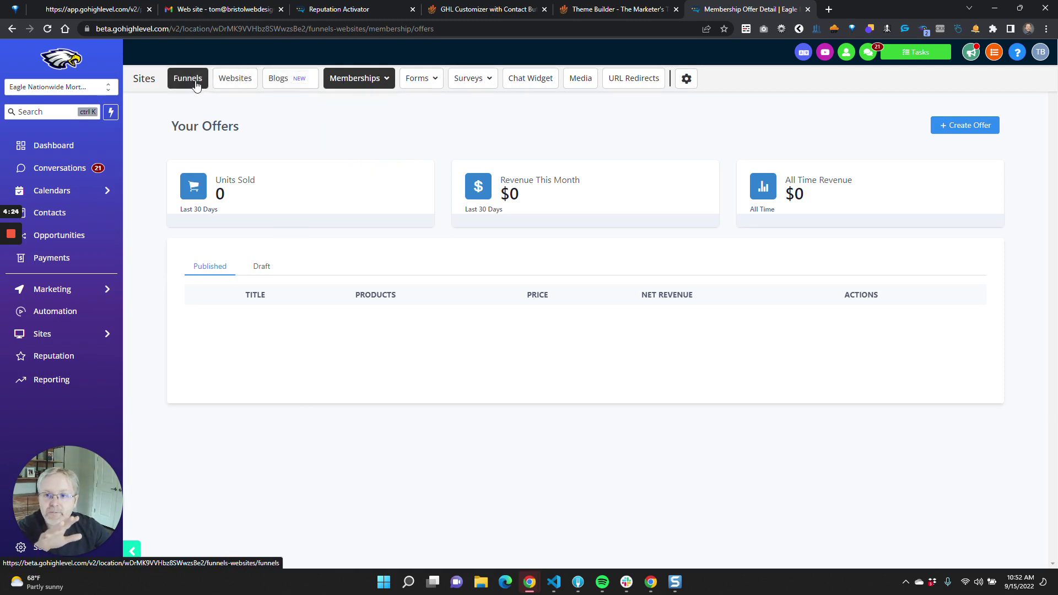
mouse_move(65, 346)
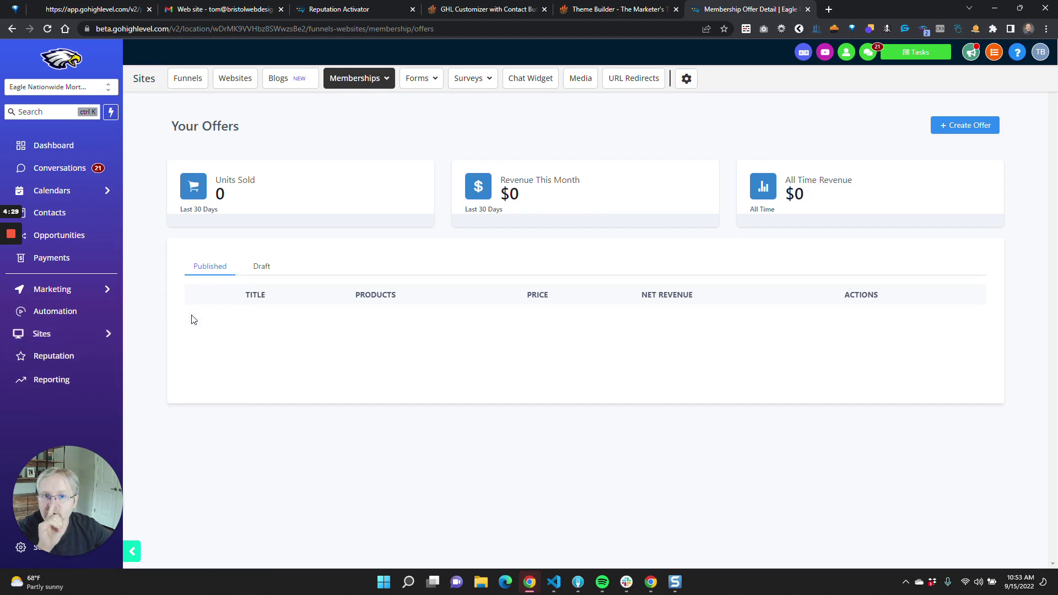
mouse_move(98, 289)
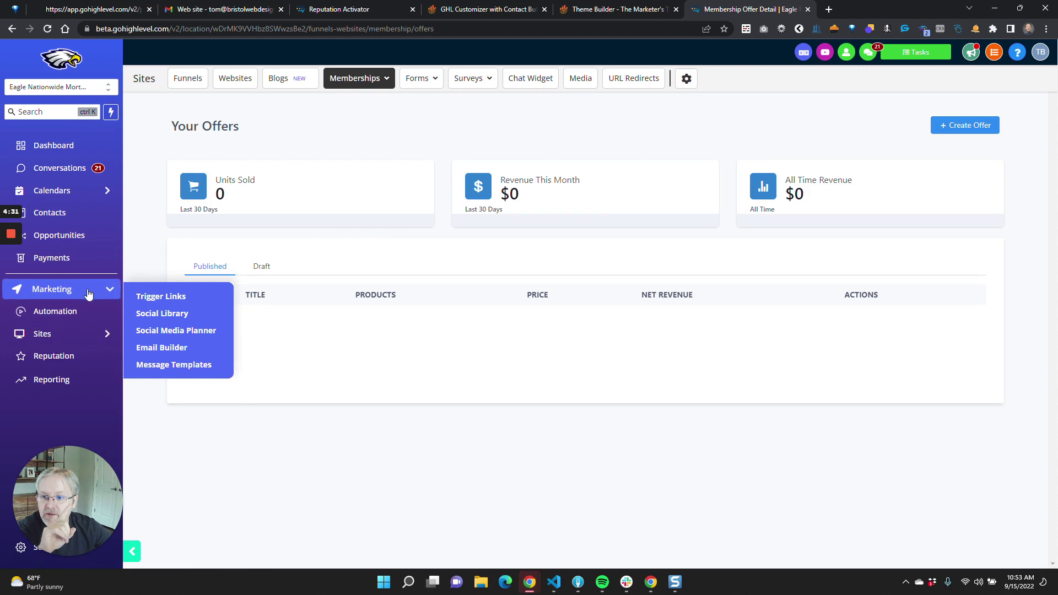
- Open the Social Media Planner, then the Emails campaigns section
click(172, 332)
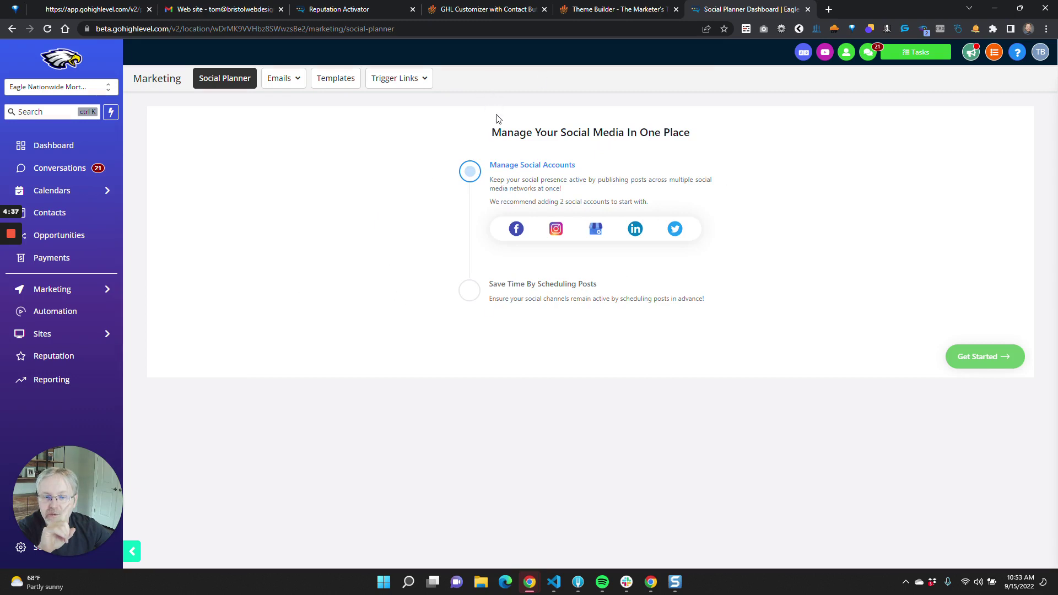
drag(499, 132, 739, 134)
click(739, 134)
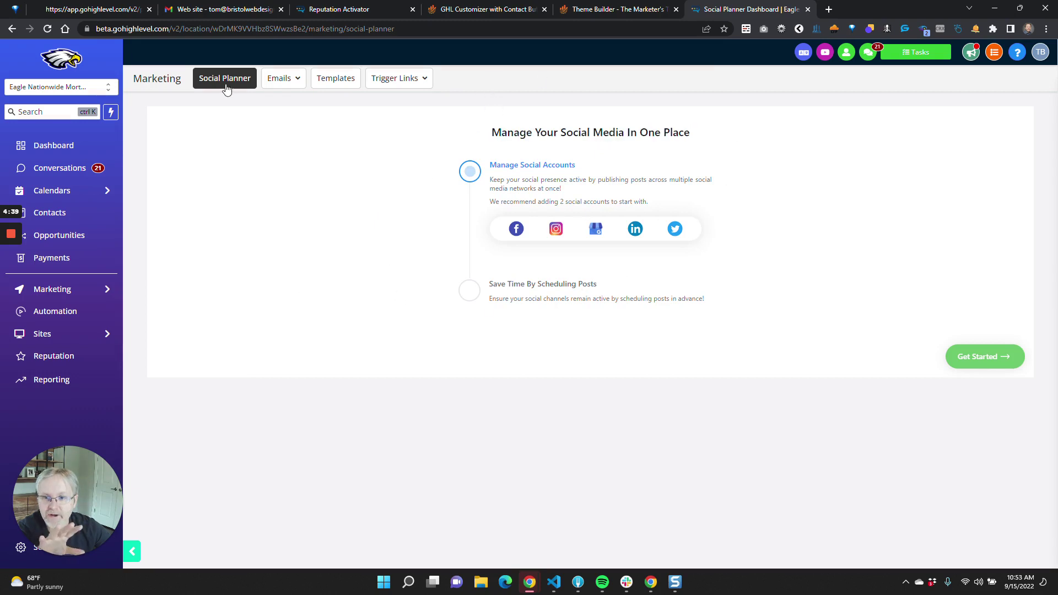
click(289, 104)
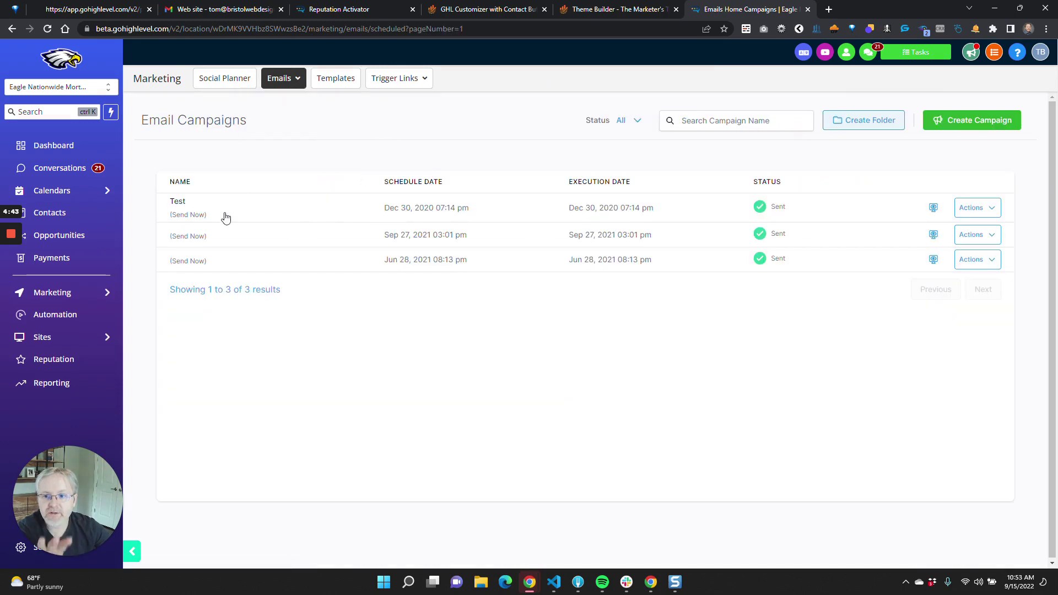
- Inspect the emails-home iframe in developer tools, then close them
right_click(457, 114)
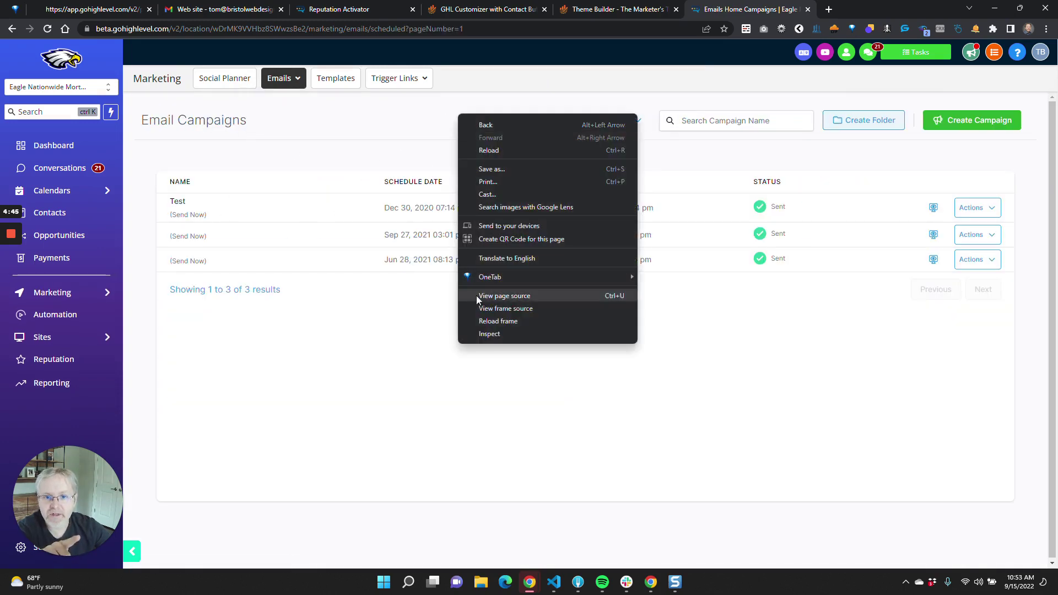
click(488, 333)
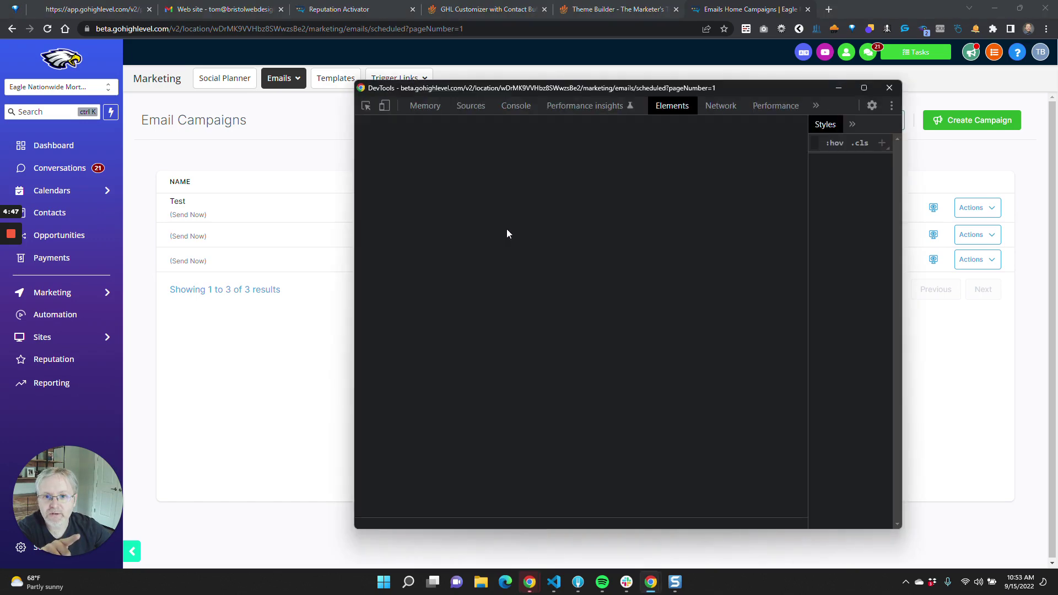
scroll(557, 179, up, 1)
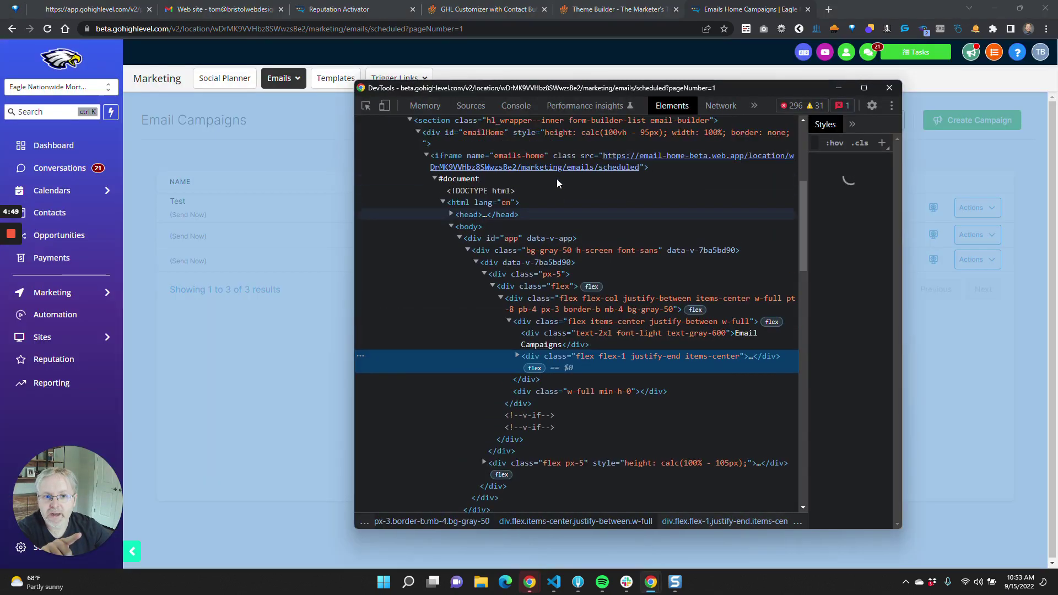
click(599, 175)
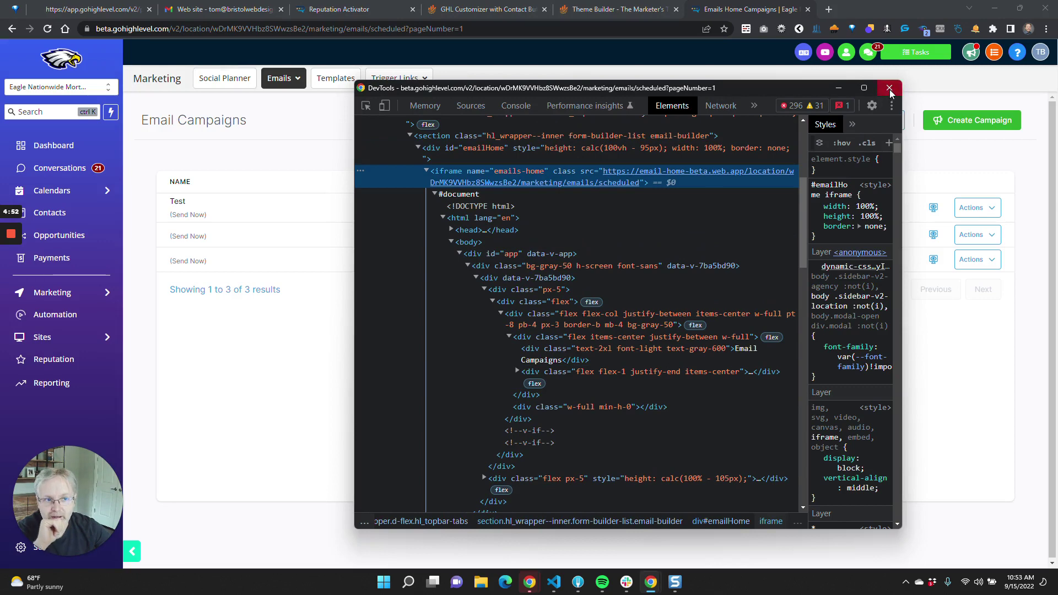
click(889, 88)
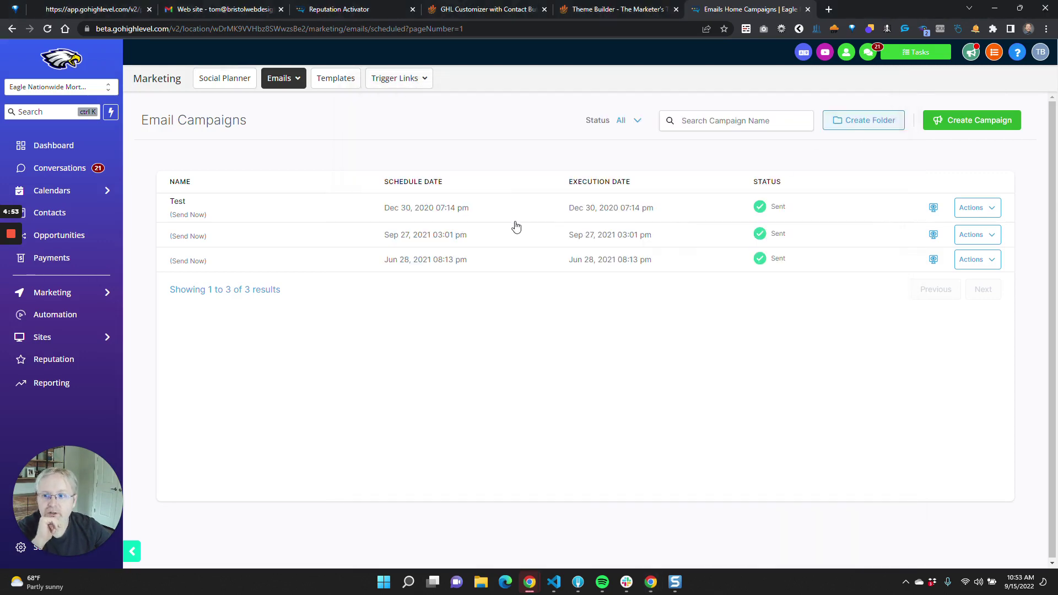
drag(63, 486, 173, 487)
- Review the Widget Language options in Settings > Calendars > Calendar Preferences without changing English
click(64, 547)
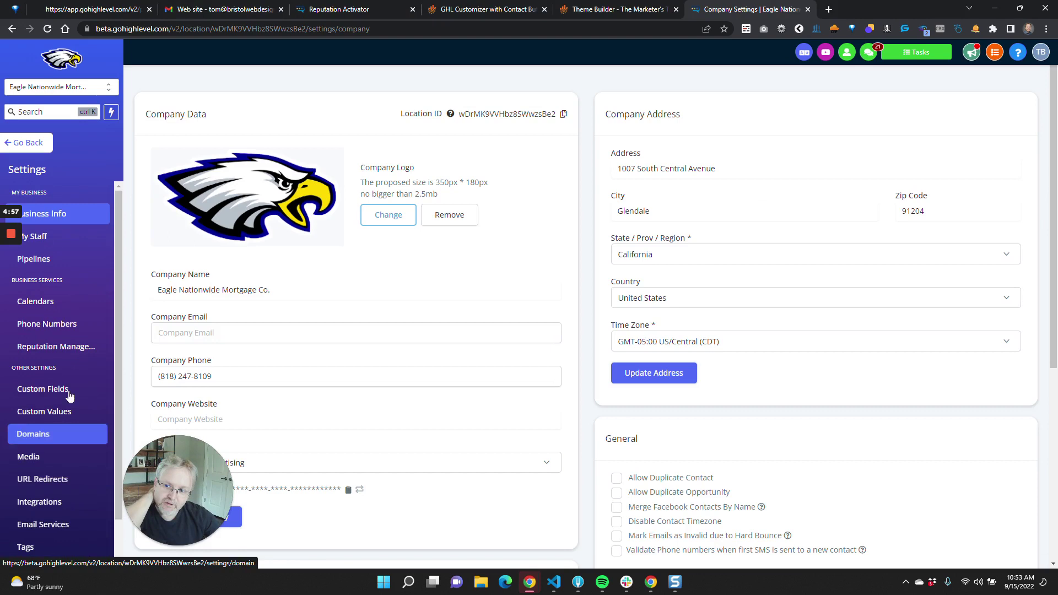
click(58, 301)
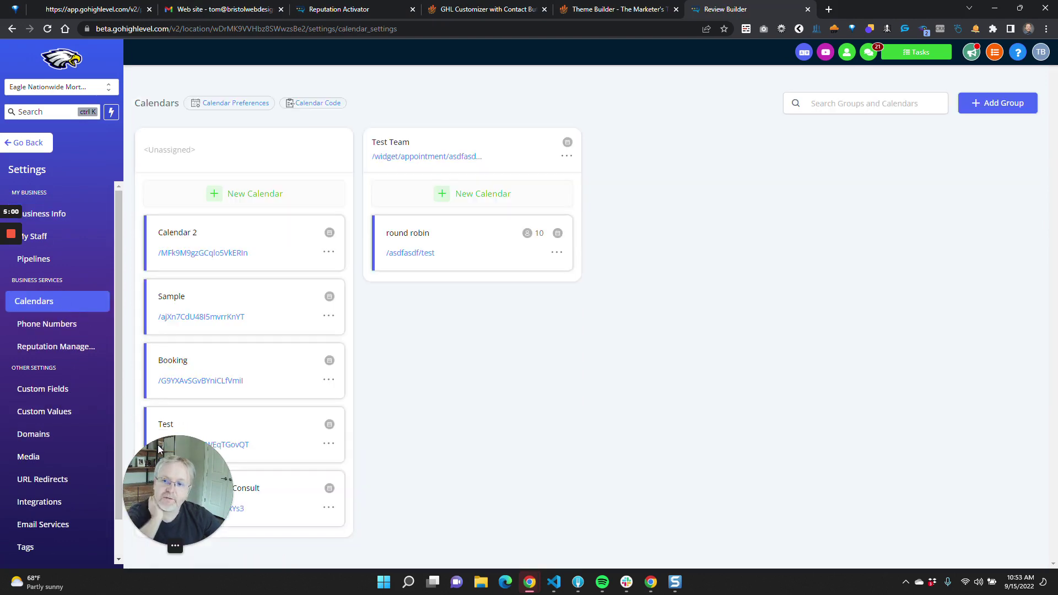
drag(167, 468, 53, 472)
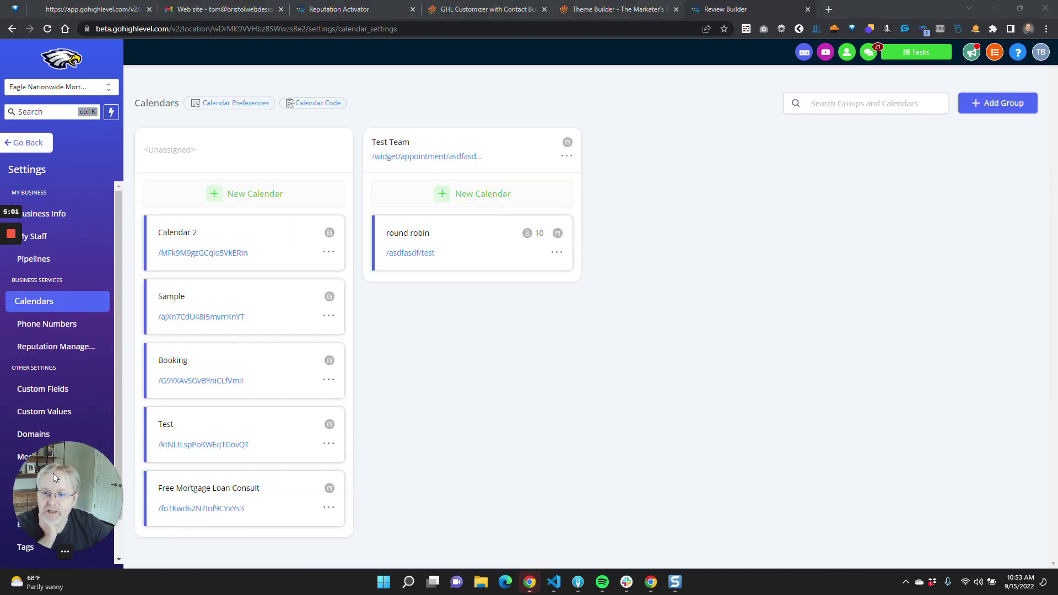
click(524, 425)
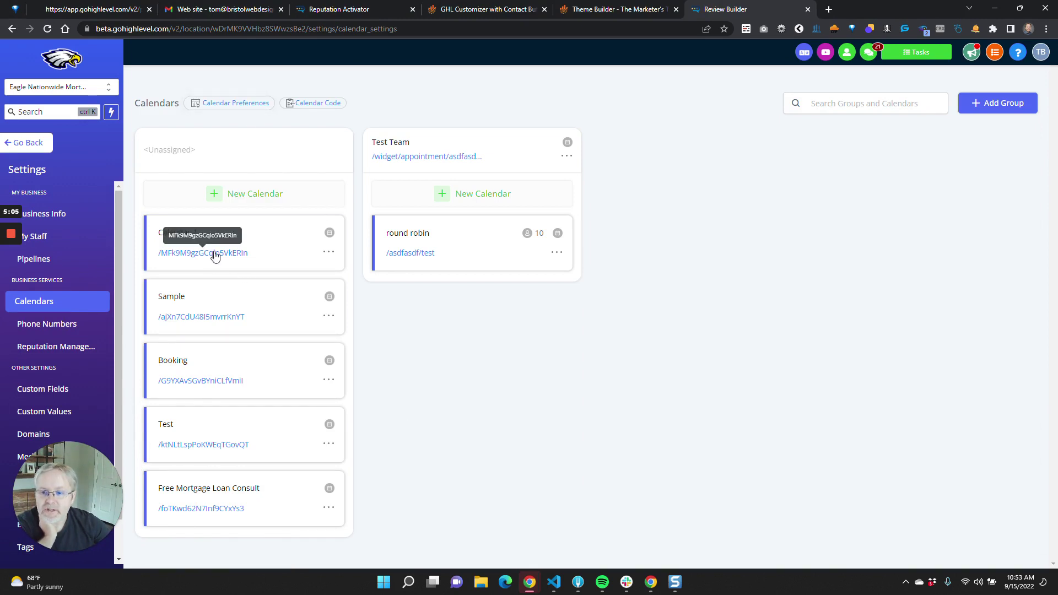
click(227, 105)
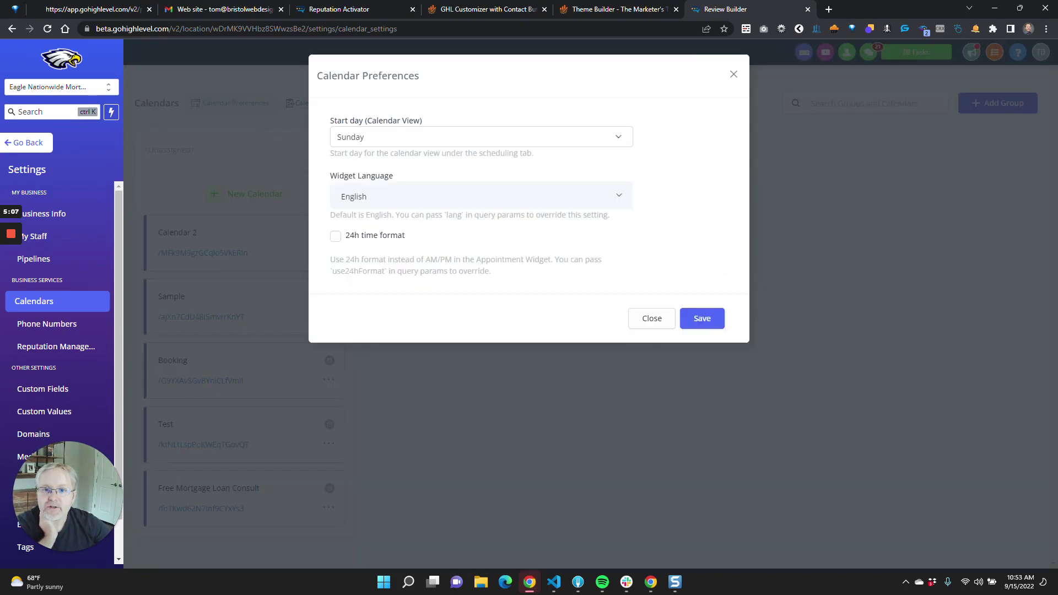
click(504, 201)
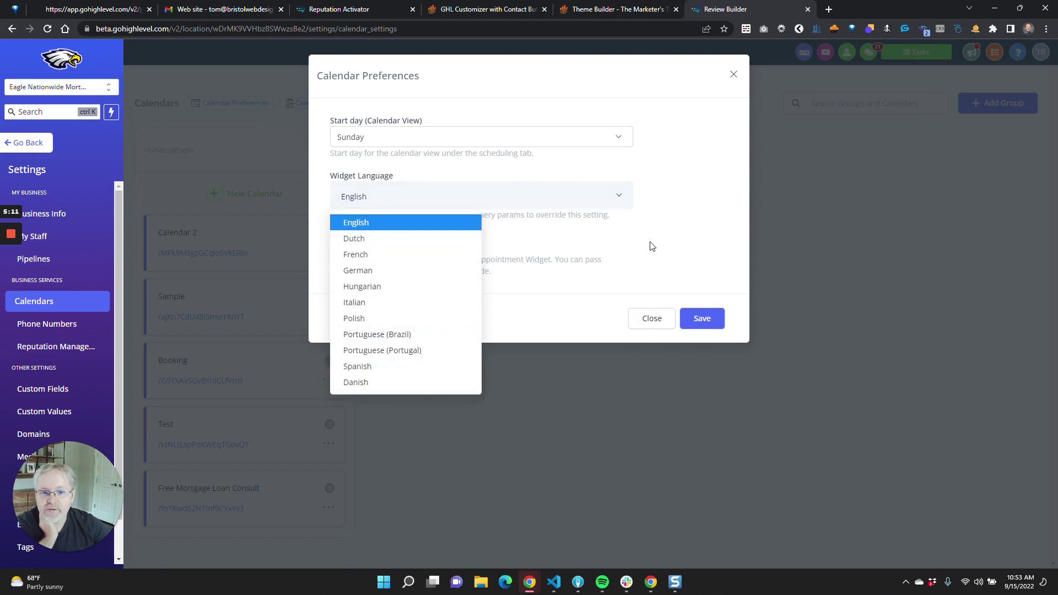
click(642, 324)
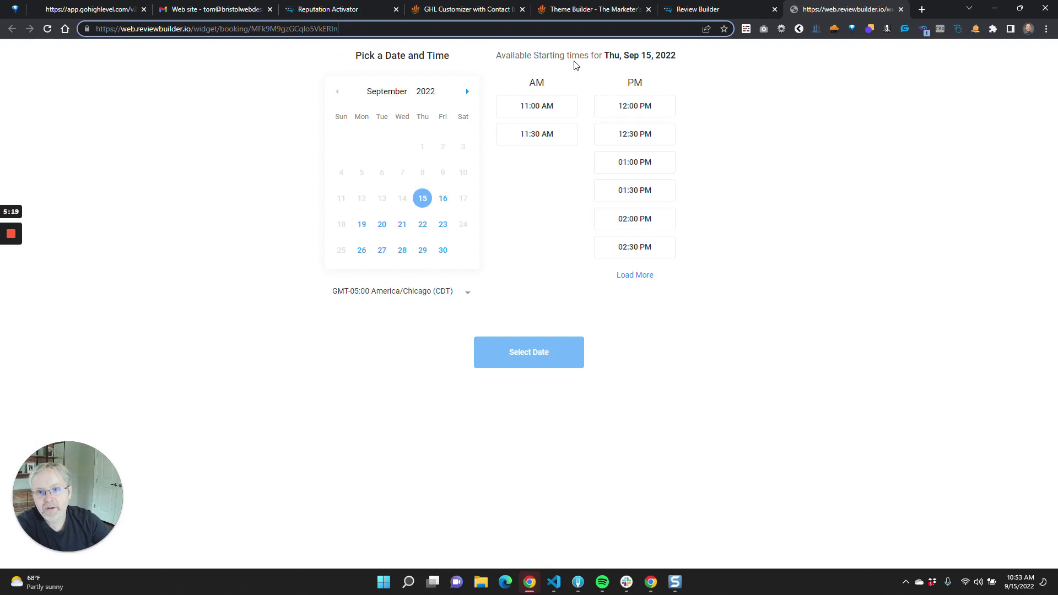
- Reload the Calendar 2 booking widget with ?lang=es appended, then close it
key(ctrl+l)
key(End)
text(?lang=es)
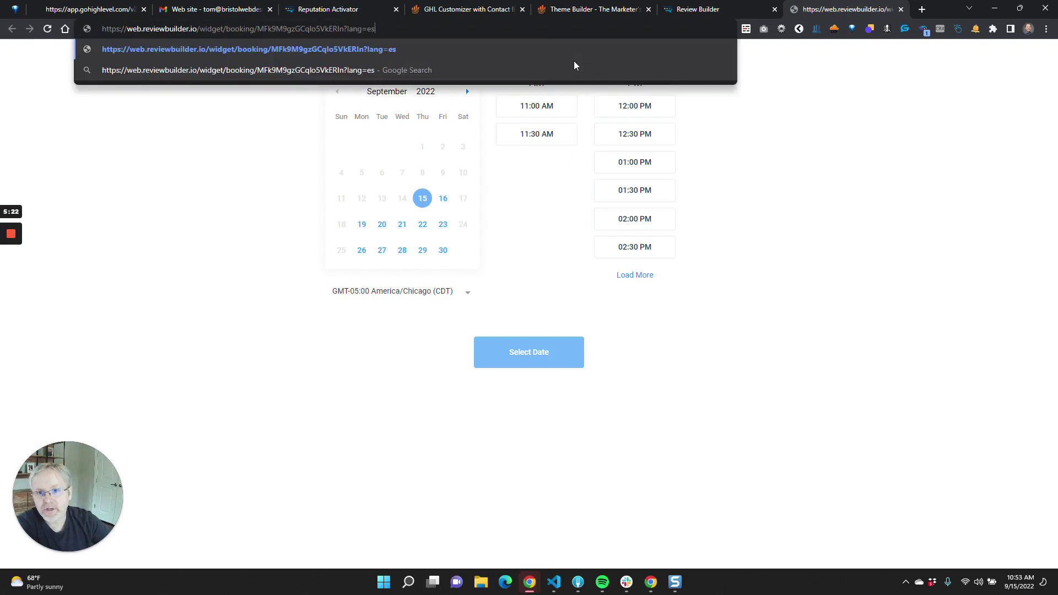
key(Return)
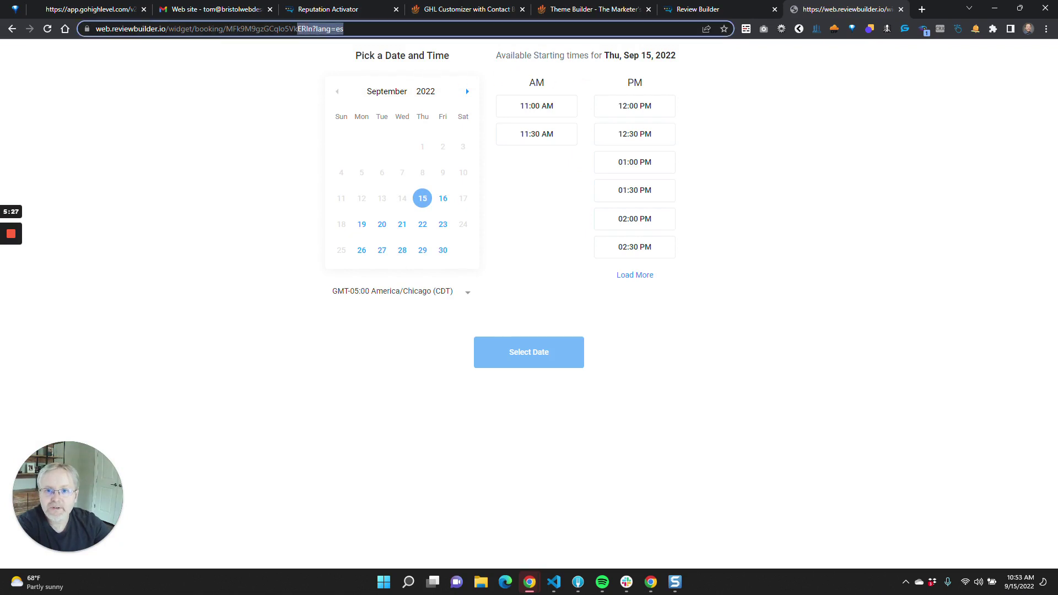
key(ctrl+w)
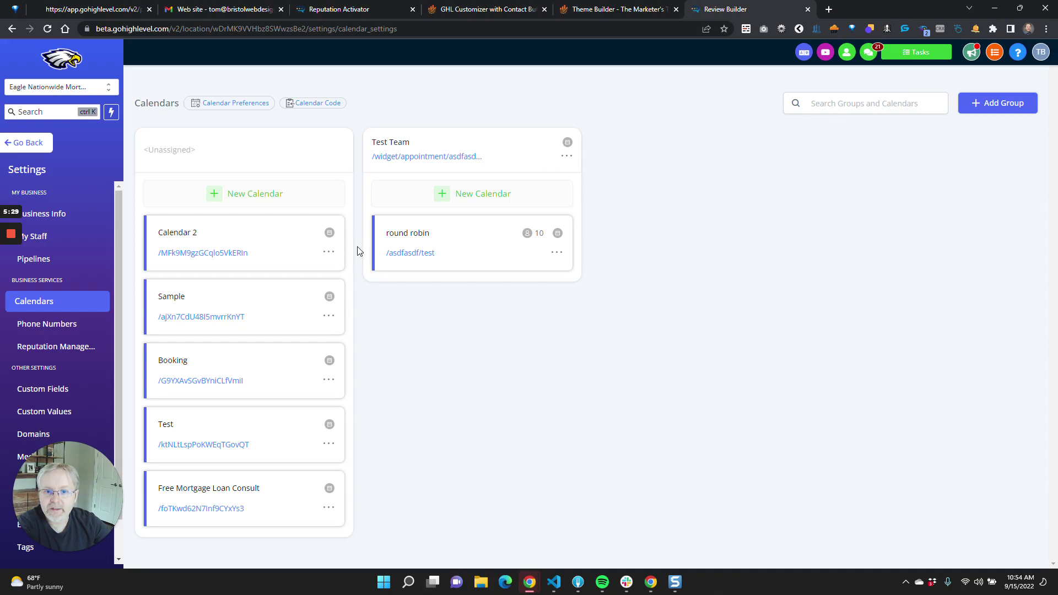
- Open the round robin widget with ?lang=es and check its Spanish weekday headers
click(398, 252)
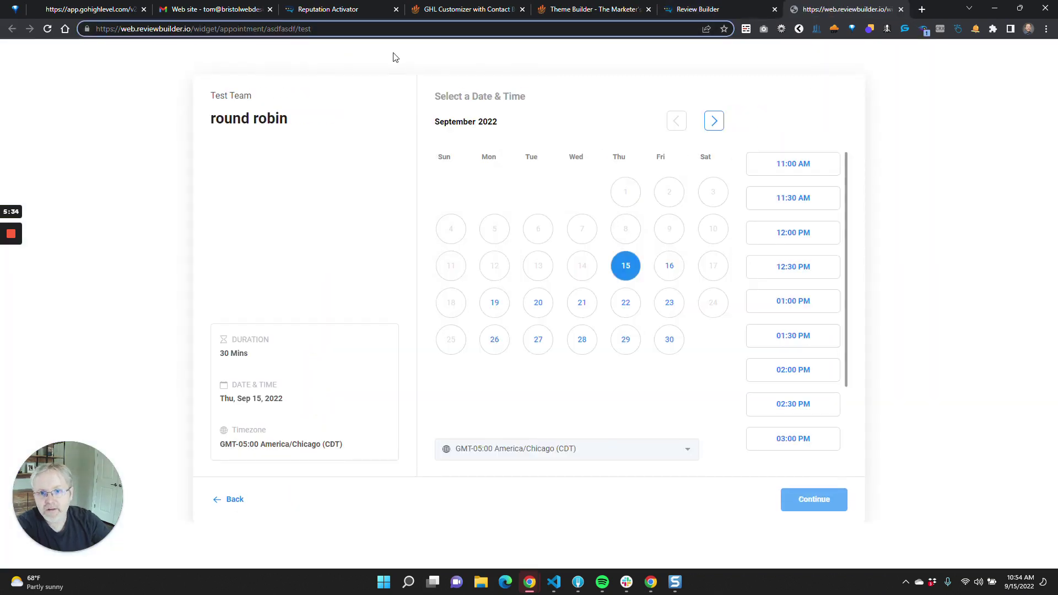
text(?lang=es)
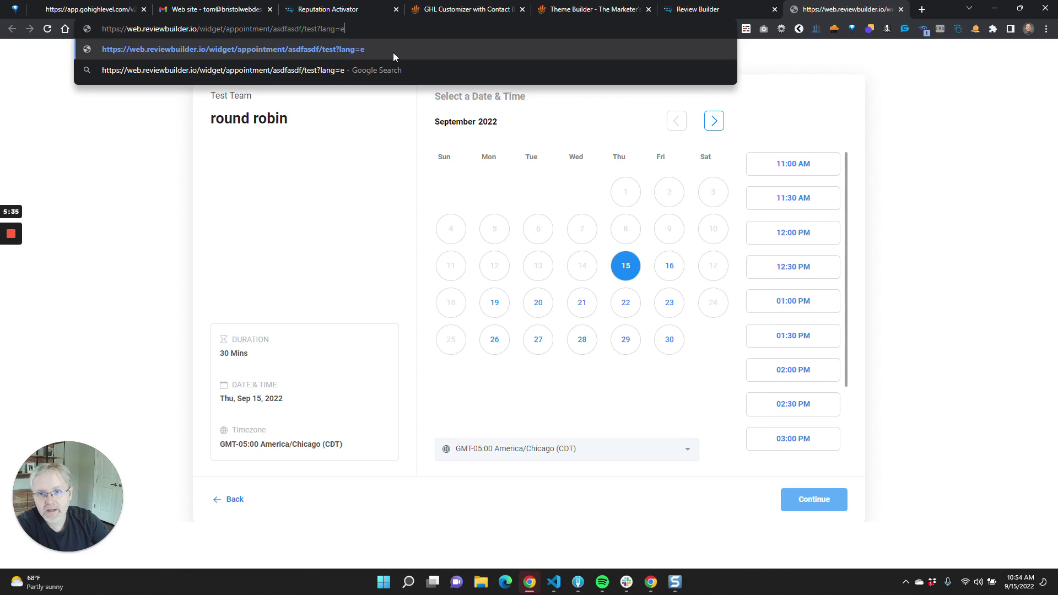
key(Return)
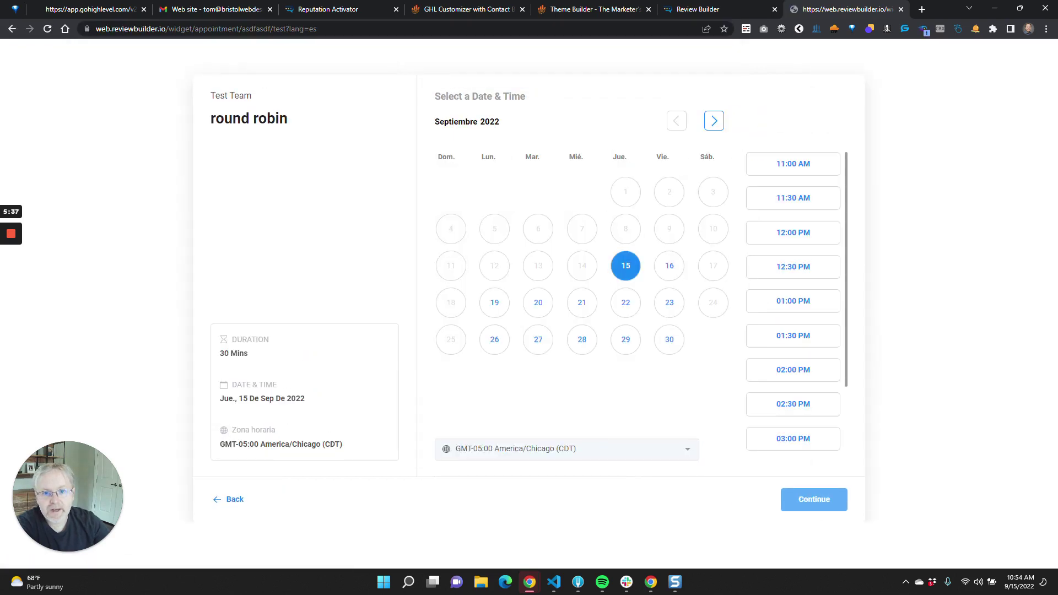
drag(435, 156, 721, 158)
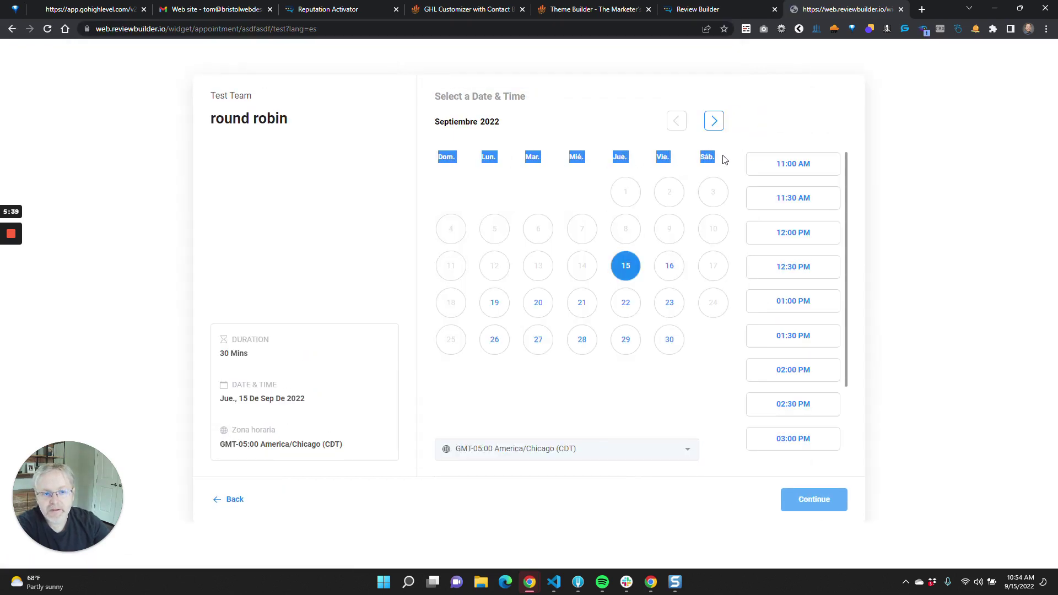
click(724, 159)
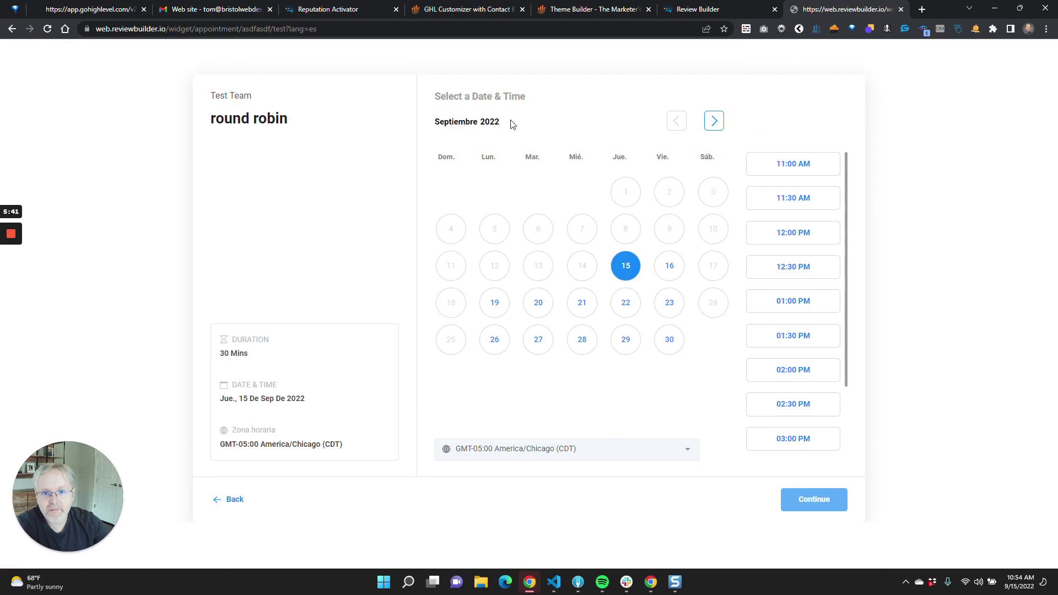
- Check the untranslated 'Select a Date & Time' heading, then return to the Email Campaigns tab
triple_click(454, 94)
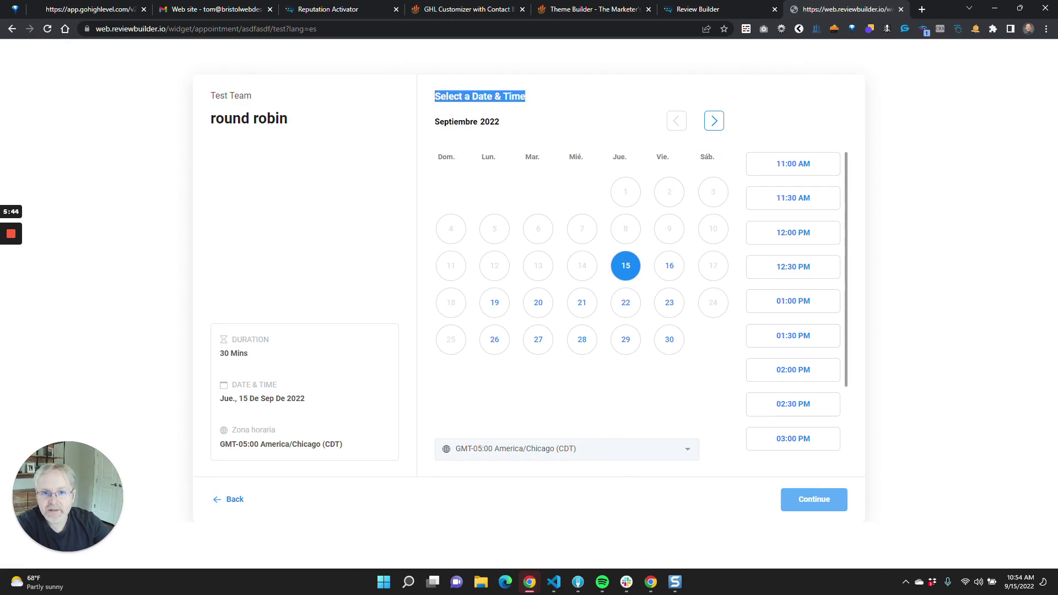
click(358, 107)
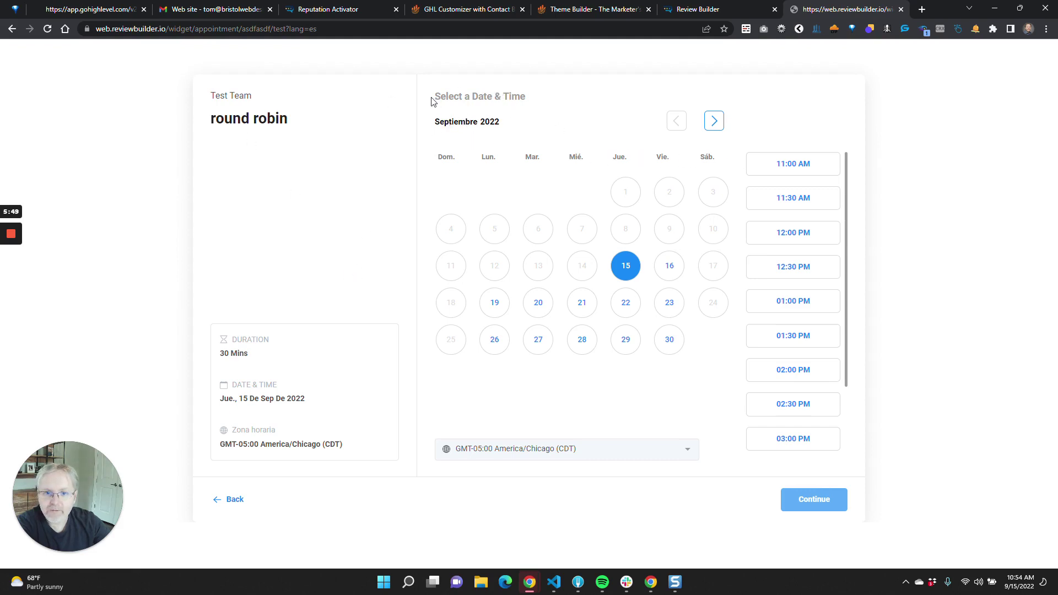
drag(432, 101, 534, 103)
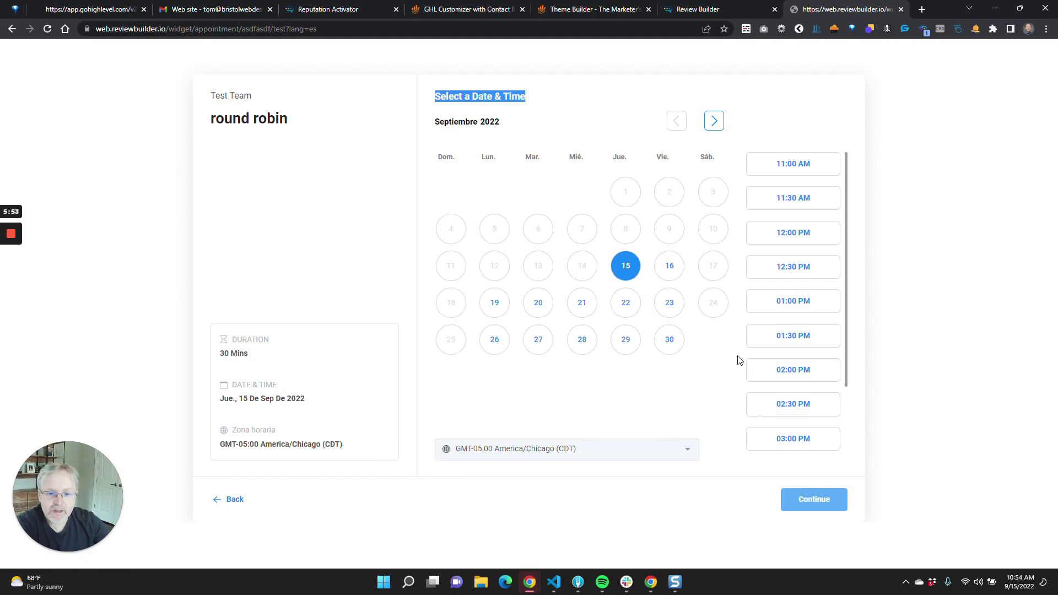
scroll(795, 370, down, 2)
scroll(795, 371, up, 2)
click(529, 115)
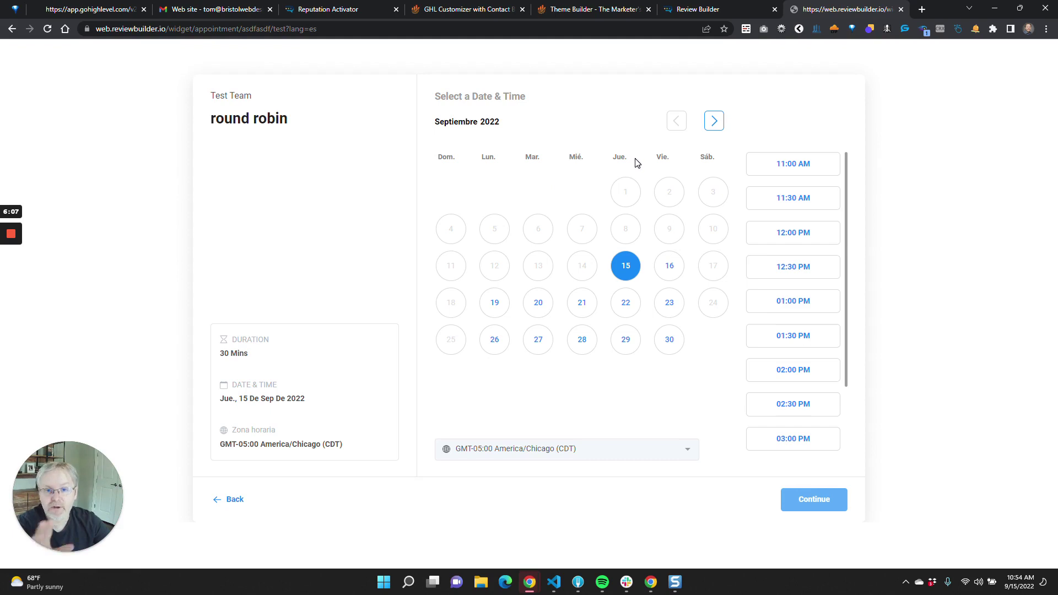
drag(444, 96, 550, 95)
click(551, 96)
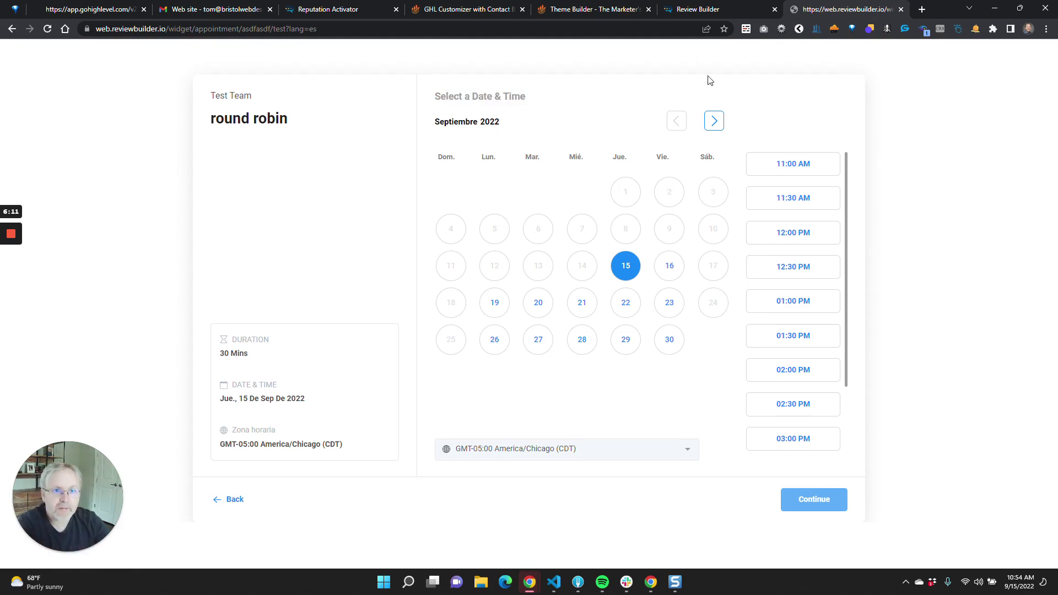
click(715, 8)
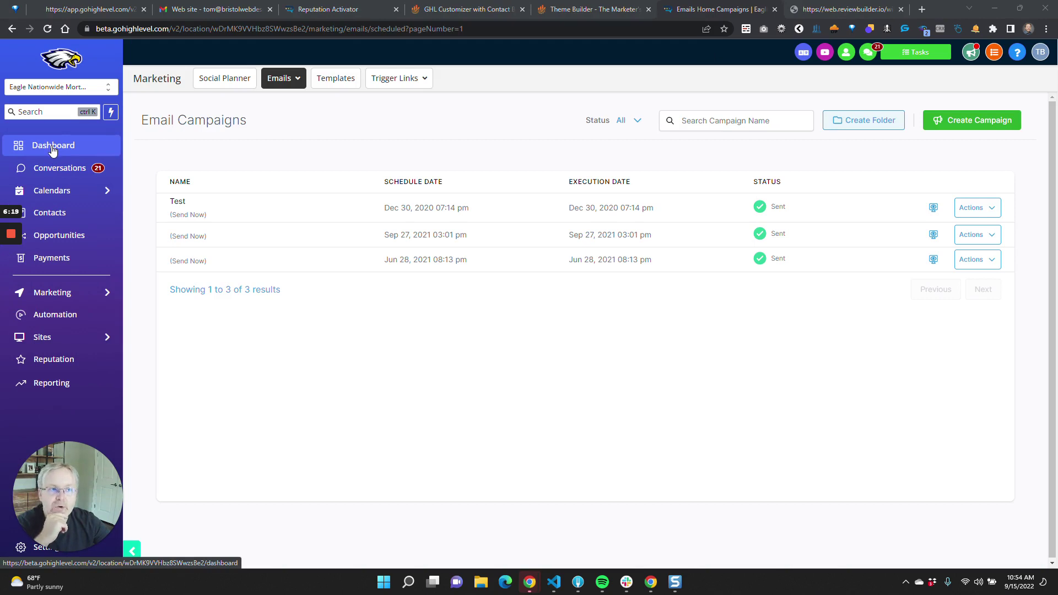
- On the Dashboard, view the header language switcher's options, then return to the GHL Customizer
click(52, 149)
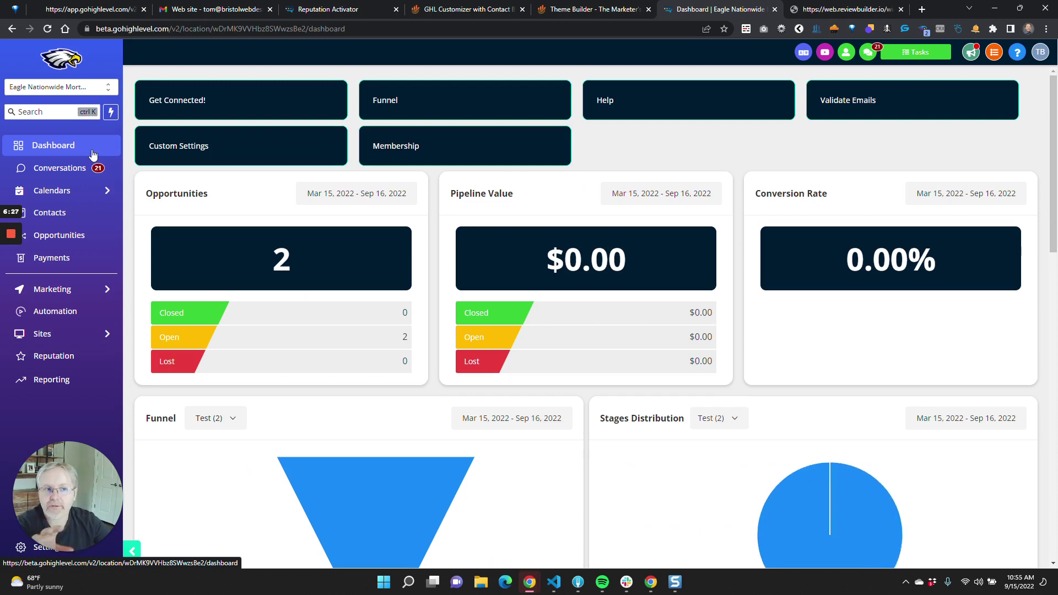
click(803, 52)
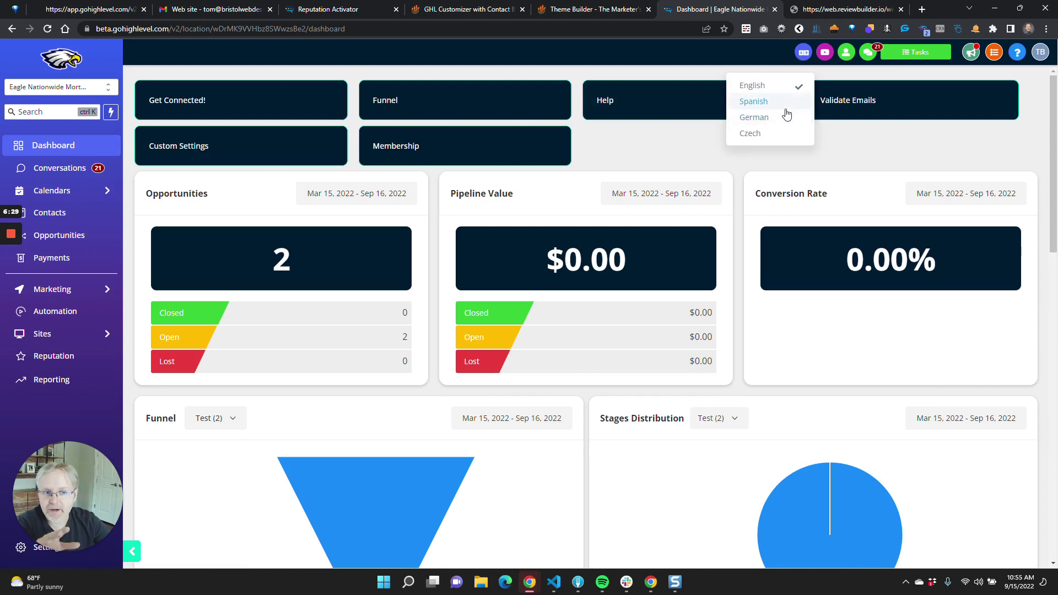
click(698, 167)
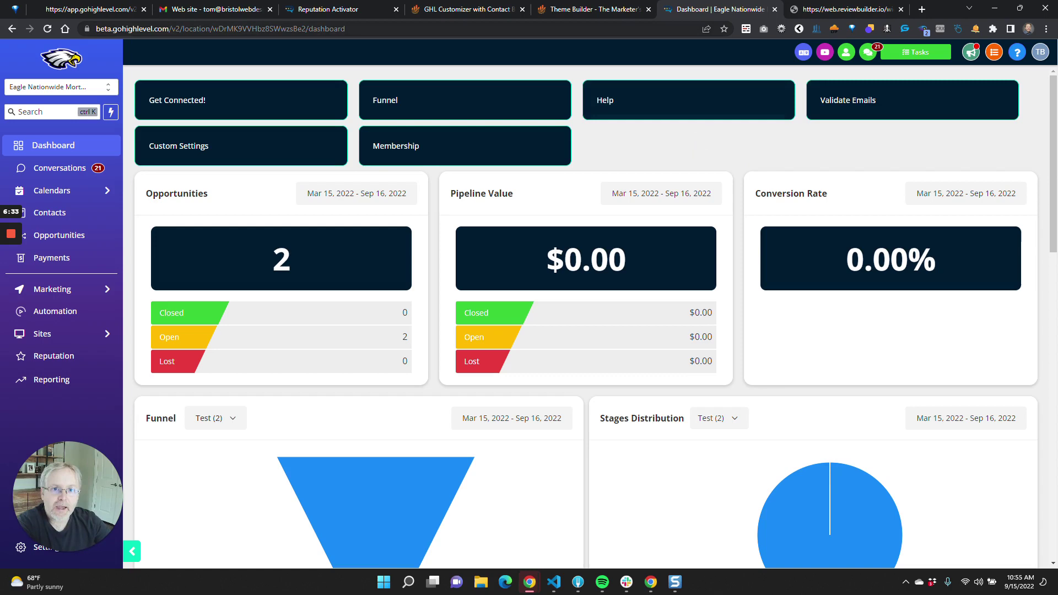
click(482, 11)
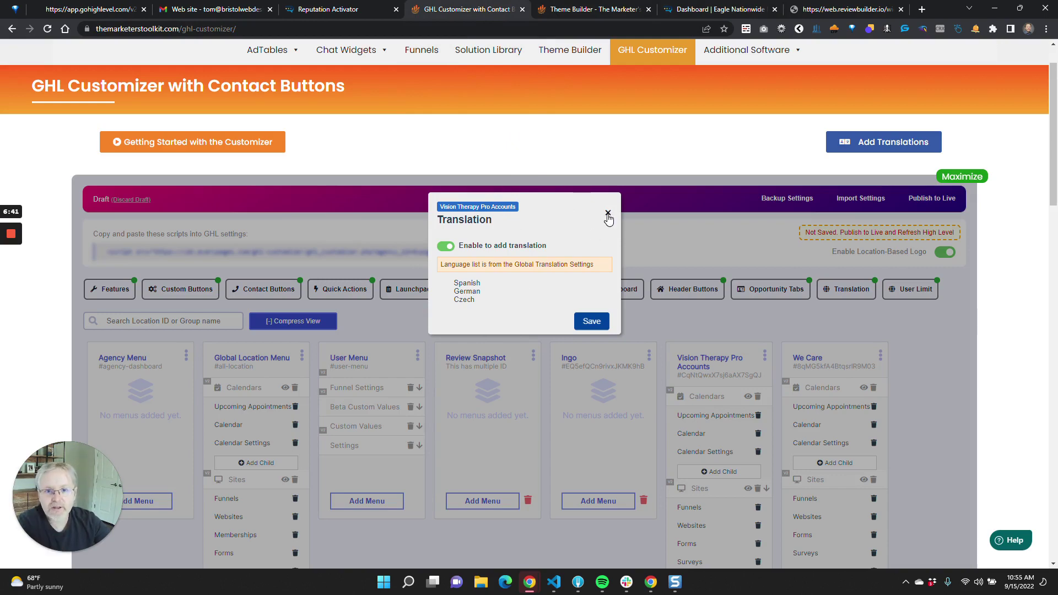
- On the Eagle Nationwide dashboard, view the header language list and close it without switching
click(693, 8)
click(802, 53)
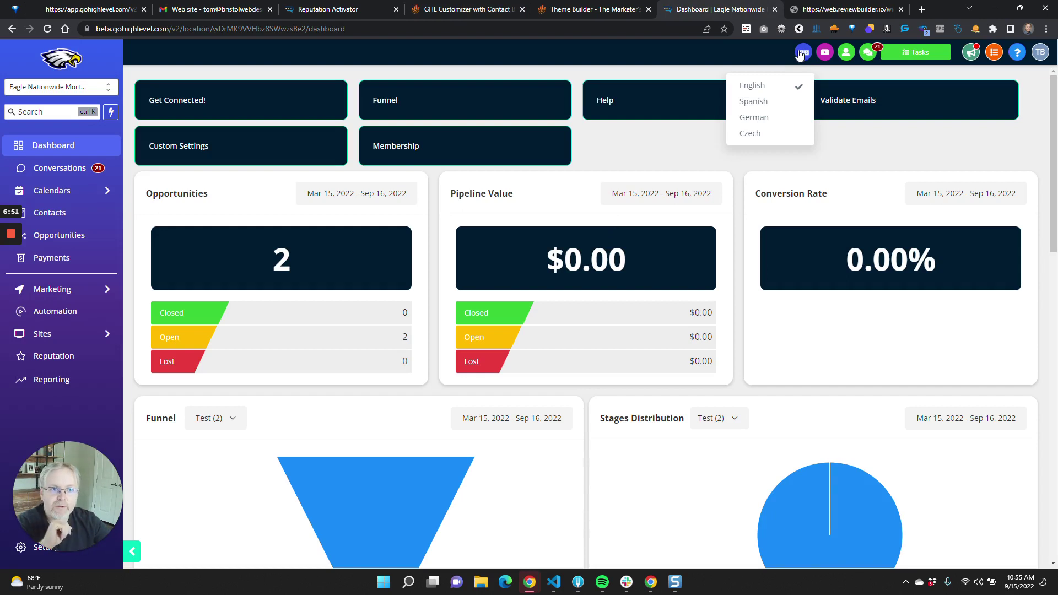
click(822, 189)
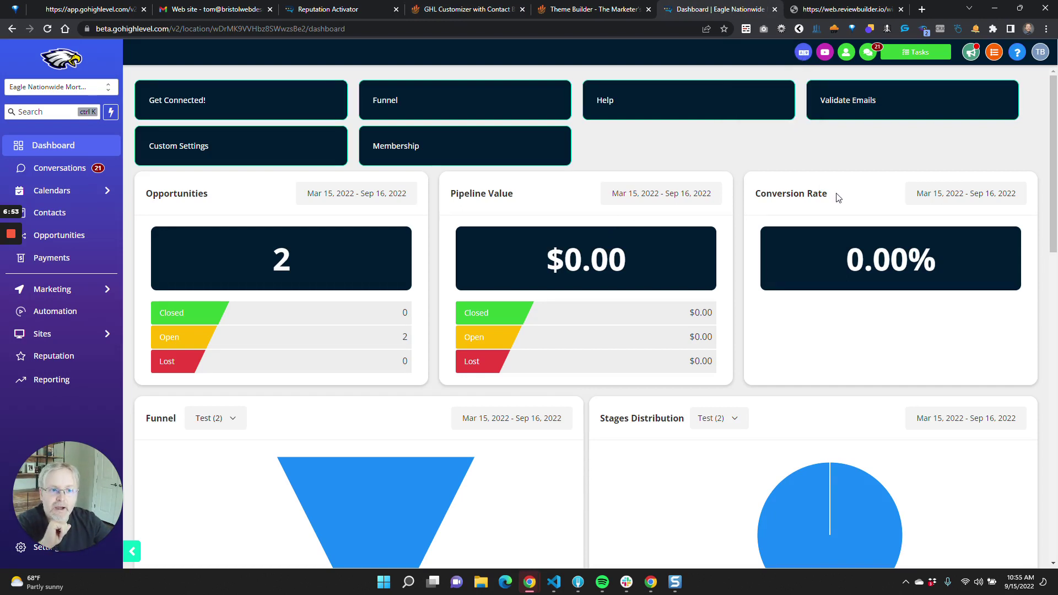